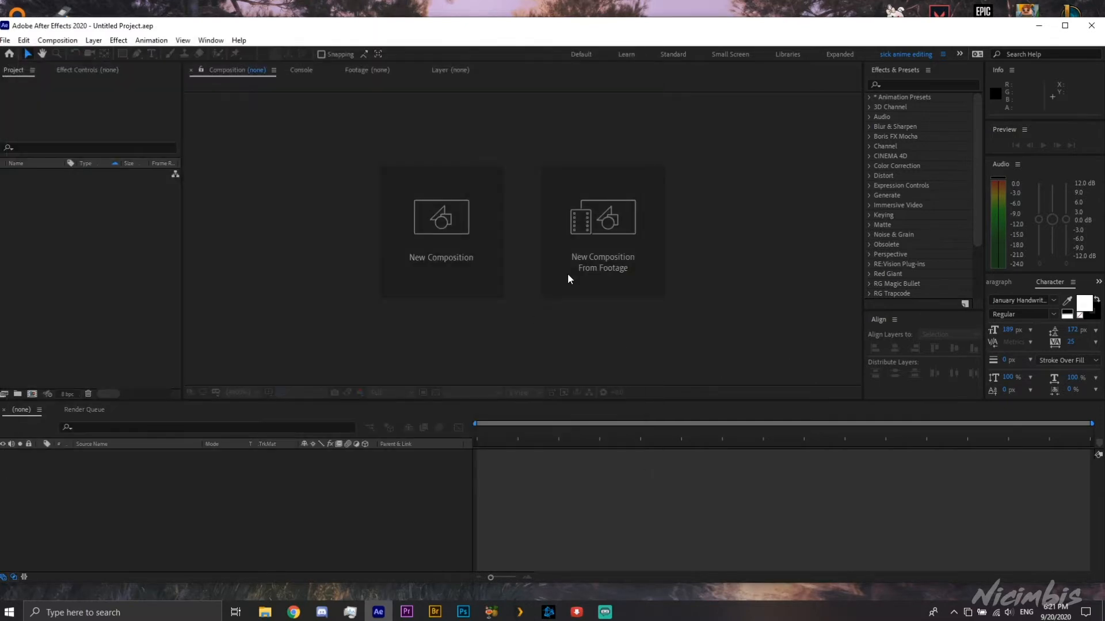
Create a 1920 × 1080, 30 fps composition named "Audio tutorial" with a duration of 0:00:30:01
{"action": "left_click", "coordinate": [474, 287]}
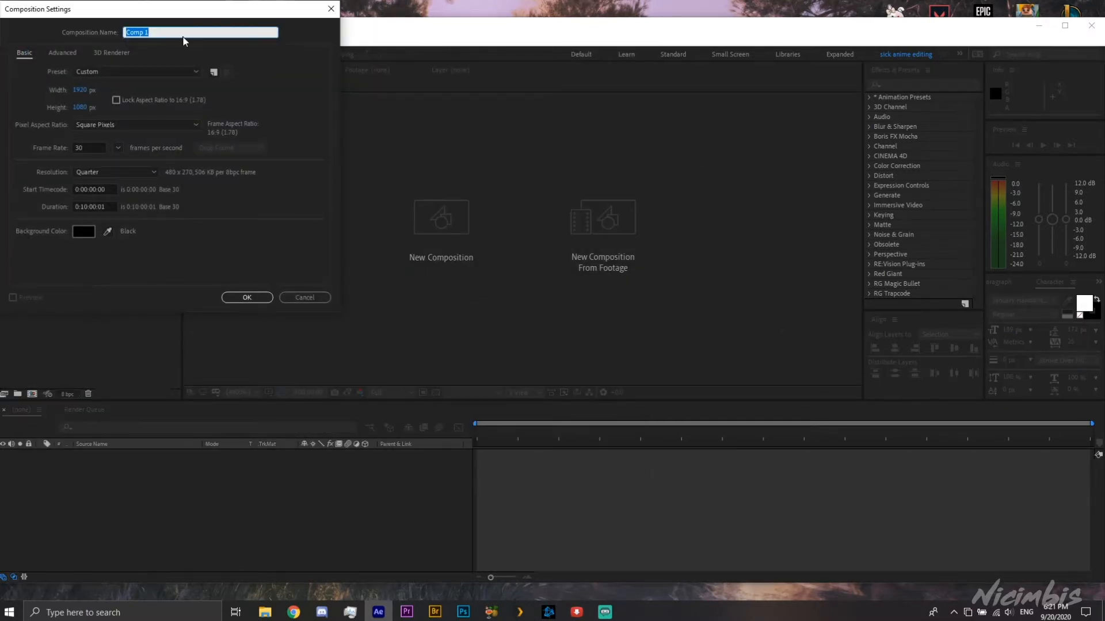
{"action": "type", "text": "Audio tutorial"}
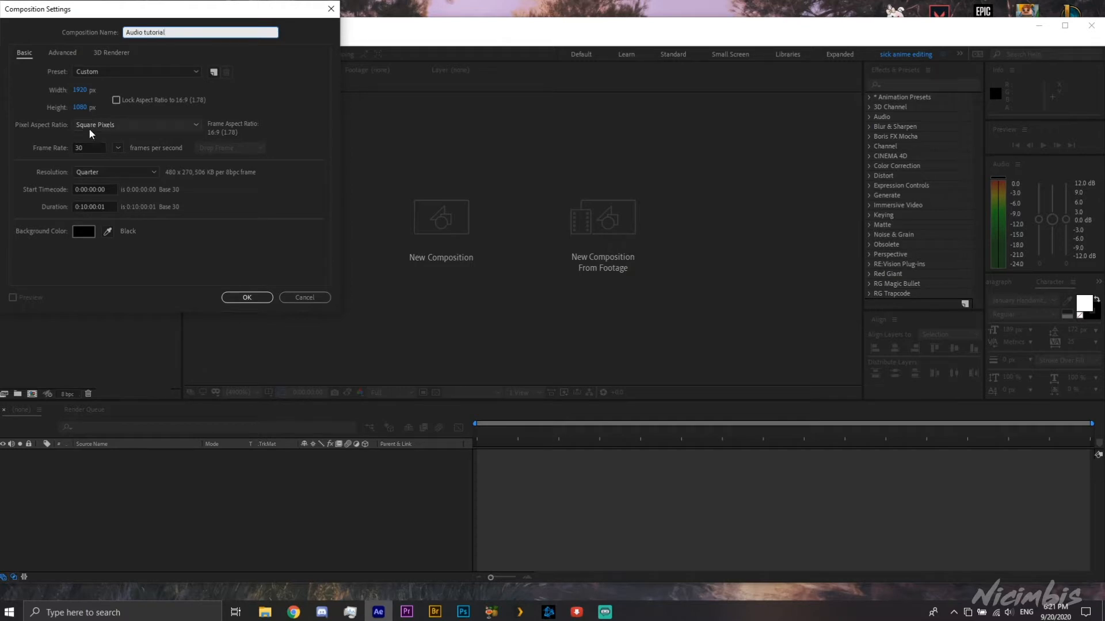
{"action": "left_click", "coordinate": [82, 207]}
{"action": "key", "text": "BackSpace"}
{"action": "type", "text": "0"}
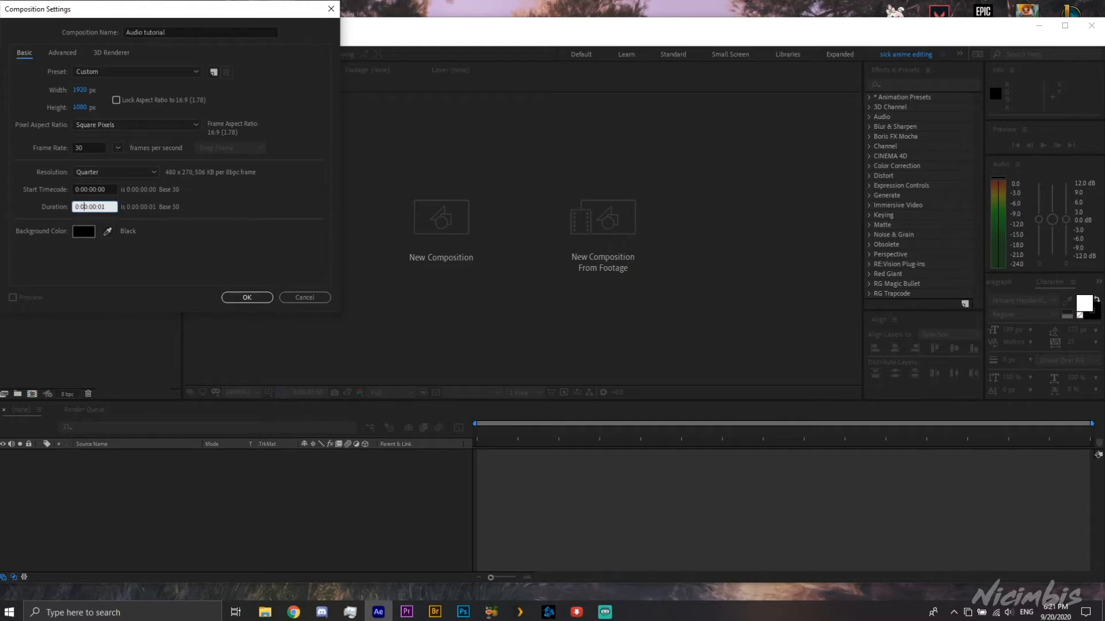
{"action": "left_click", "coordinate": [96, 206]}
{"action": "type", "text": "3"}
{"action": "left_click", "coordinate": [247, 297]}
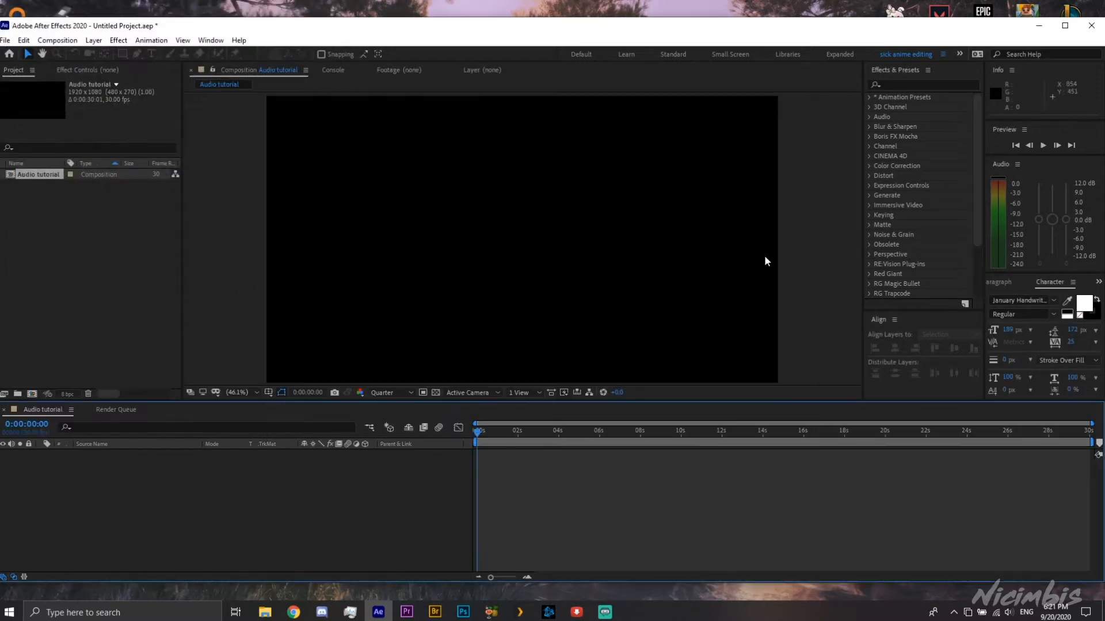
Maximize the window and import the song For The Light.mp3 into the project
{"action": "double_click", "coordinate": [760, 26]}
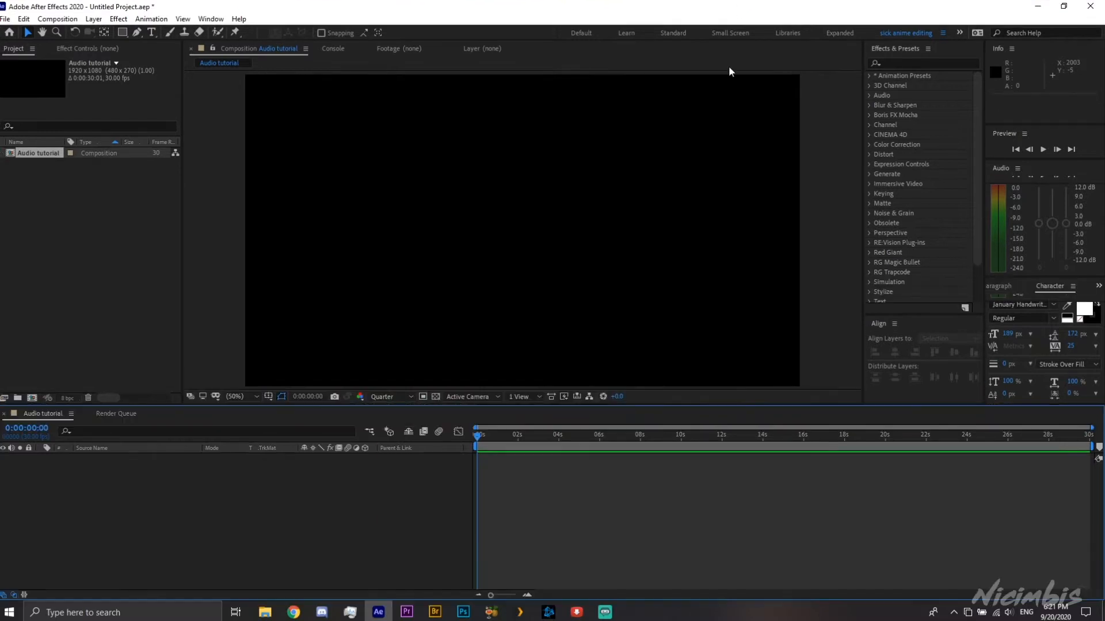
{"action": "left_click_drag", "start_coordinate": [223, 11], "coordinate": [486, 35]}
{"action": "left_click_drag", "start_coordinate": [50, 188], "coordinate": [363, 271]}
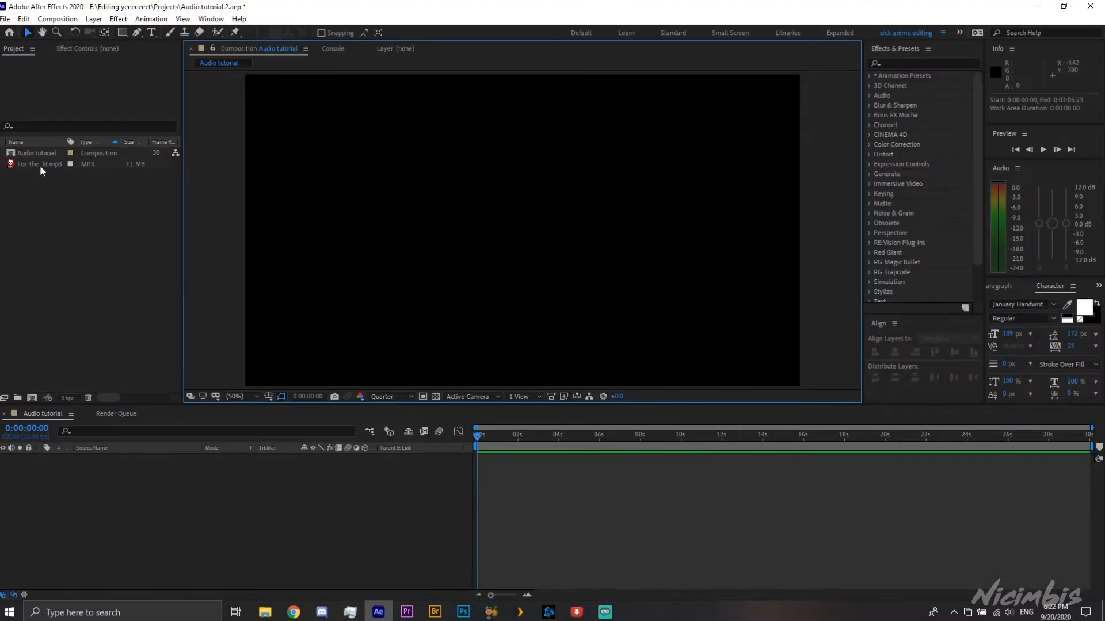
Open For The Light.mp3 as footage, play it, and set its In point at 0:00:09:16
{"action": "double_click", "coordinate": [39, 165]}
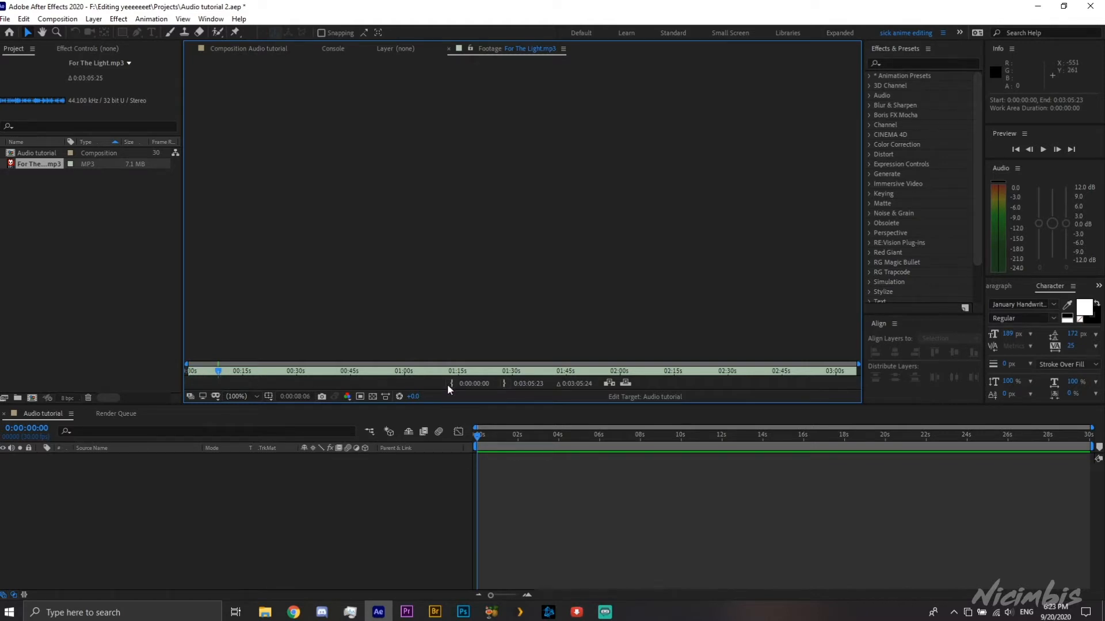
{"action": "key", "text": "space"}
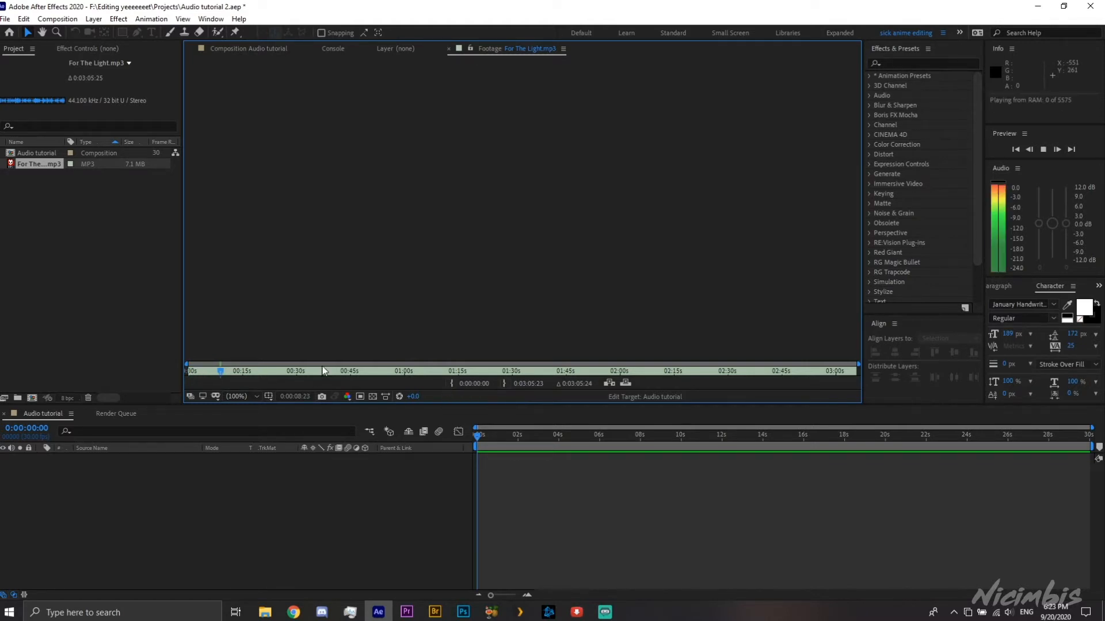
{"action": "left_click", "coordinate": [450, 384]}
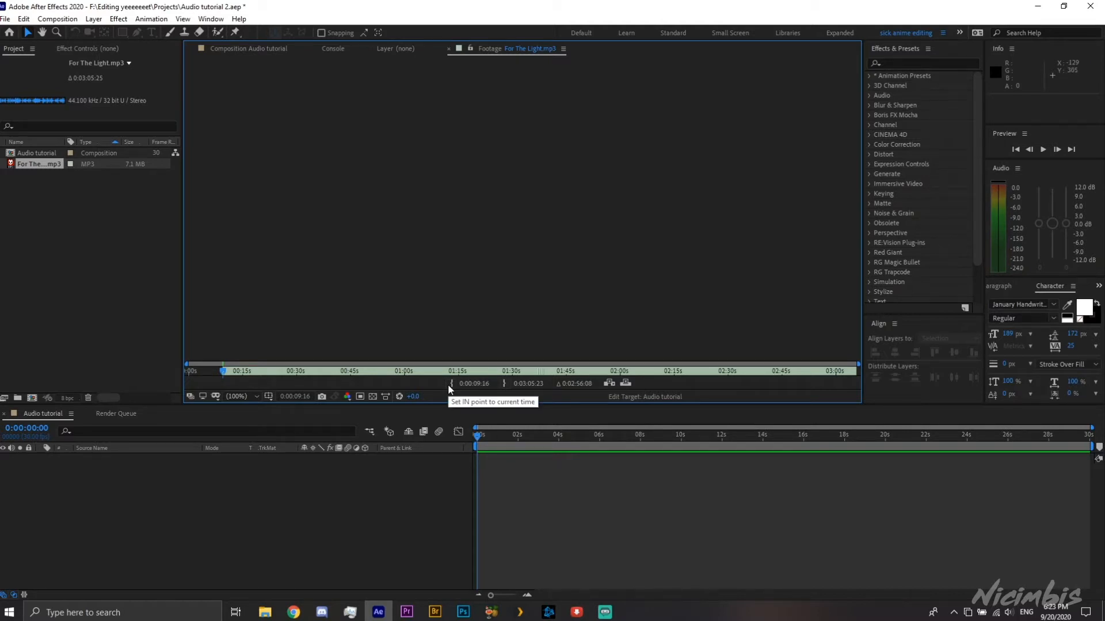
Set the song's Out point about 19 seconds after its In point and add the trimmed audio to the Audio tutorial timeline
{"action": "key", "text": "space"}
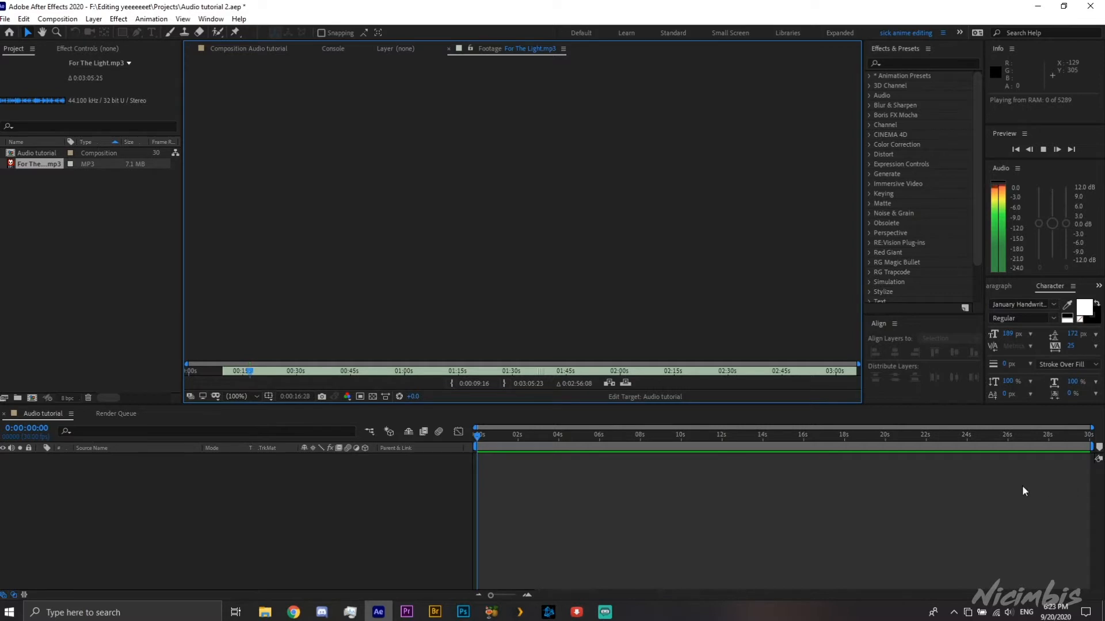
{"action": "left_click", "coordinate": [503, 384]}
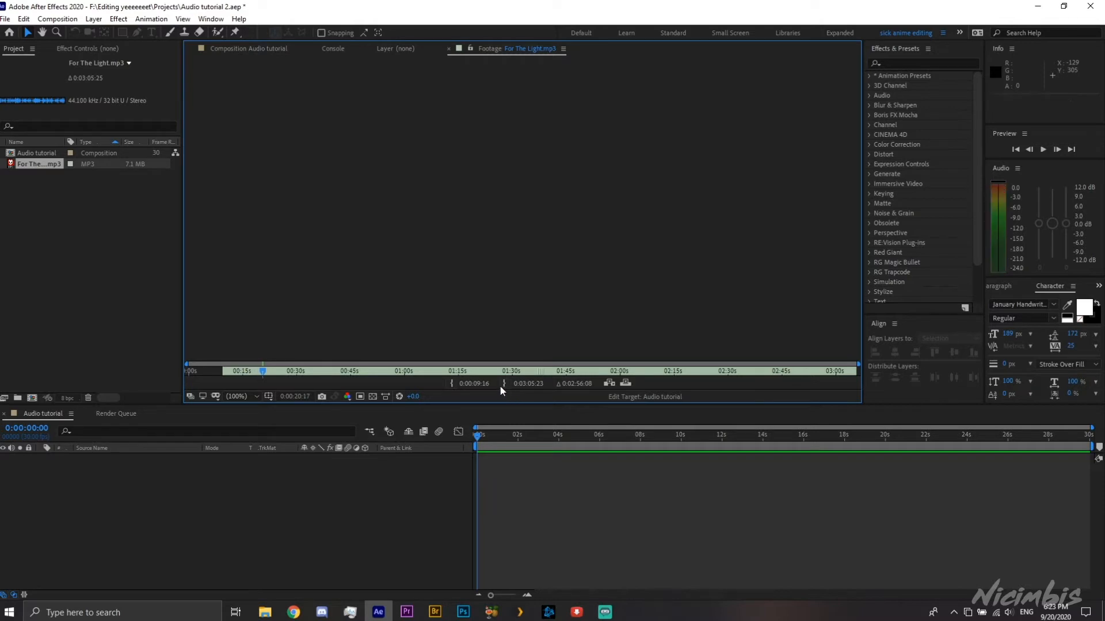
{"action": "left_click_drag", "start_coordinate": [40, 164], "coordinate": [130, 460]}
Pre-compose the For The Light.mp3 layer, moving all attributes into the new composition and adjusting its duration to the layer's time span
{"action": "right_click", "coordinate": [813, 459]}
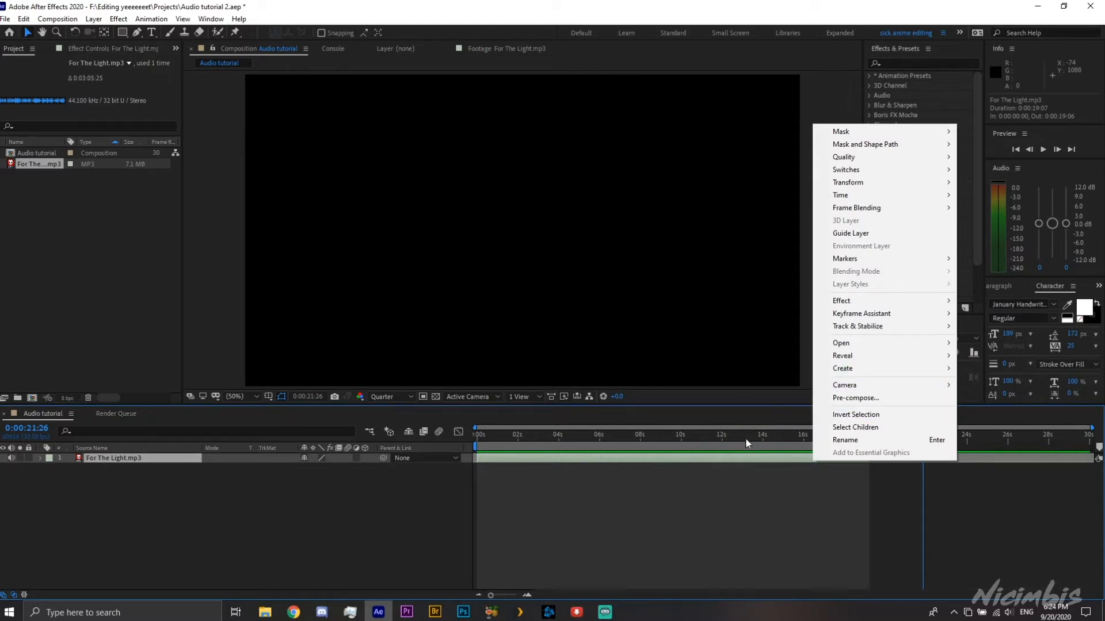
{"action": "left_click", "coordinate": [855, 398]}
{"action": "left_click", "coordinate": [44, 113]}
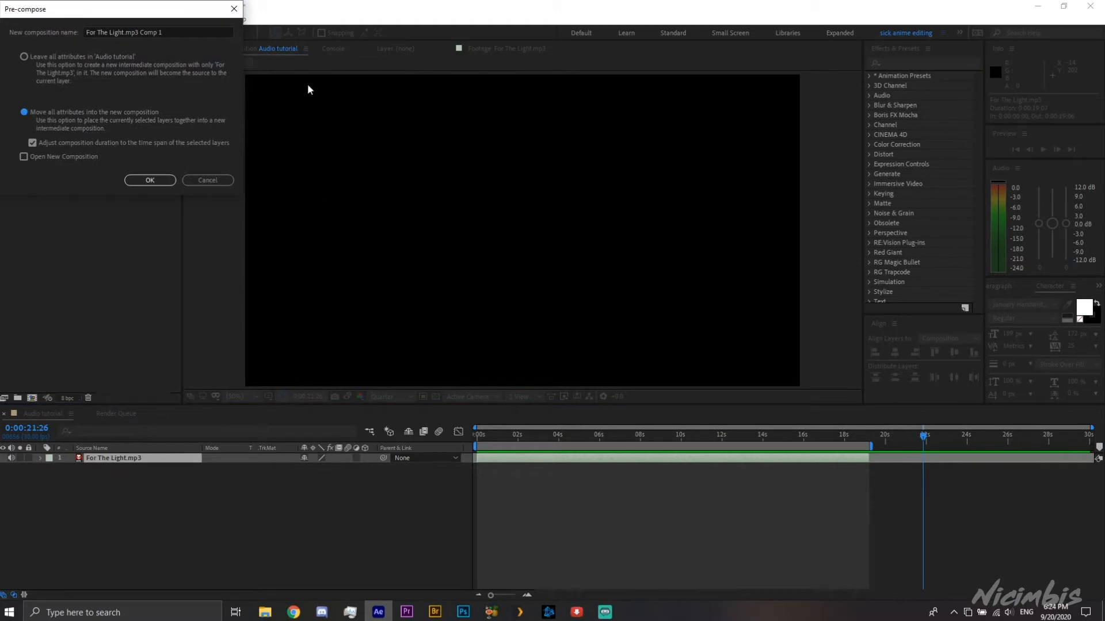
{"action": "left_click", "coordinate": [131, 181]}
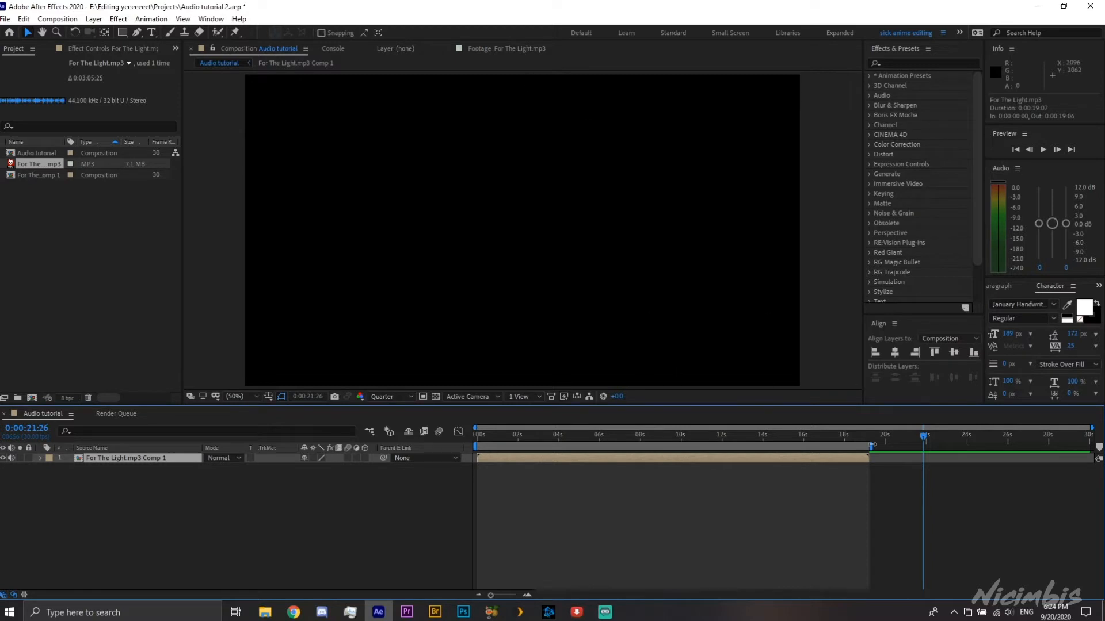
Trim the Audio tutorial composition to the work area and return to its start
{"action": "right_click", "coordinate": [850, 446]}
{"action": "left_click", "coordinate": [881, 477]}
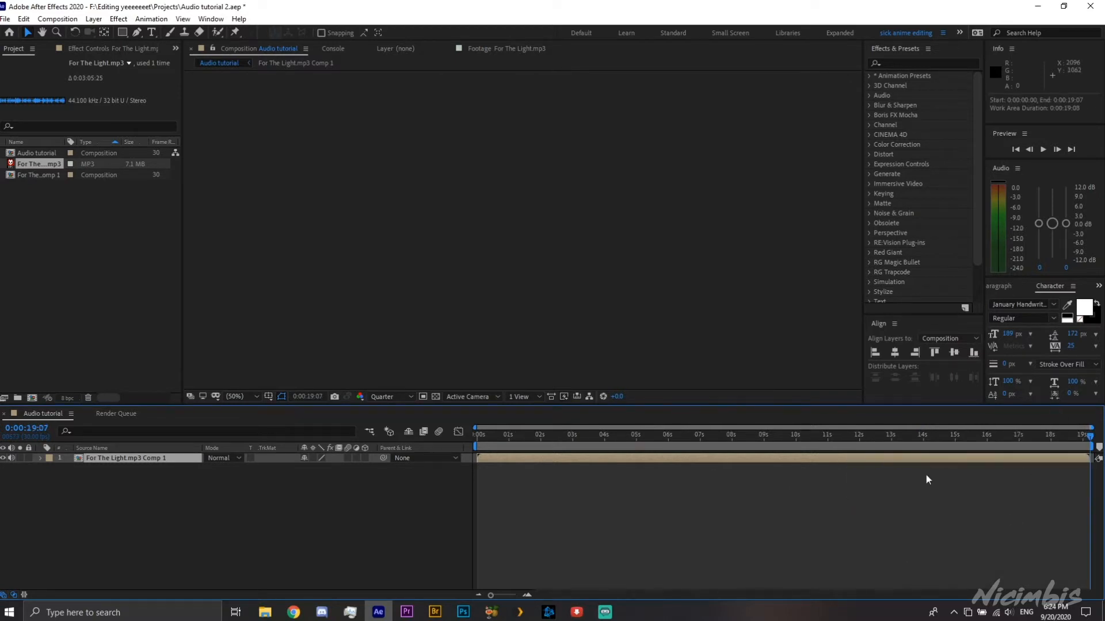
{"action": "key", "text": "space"}
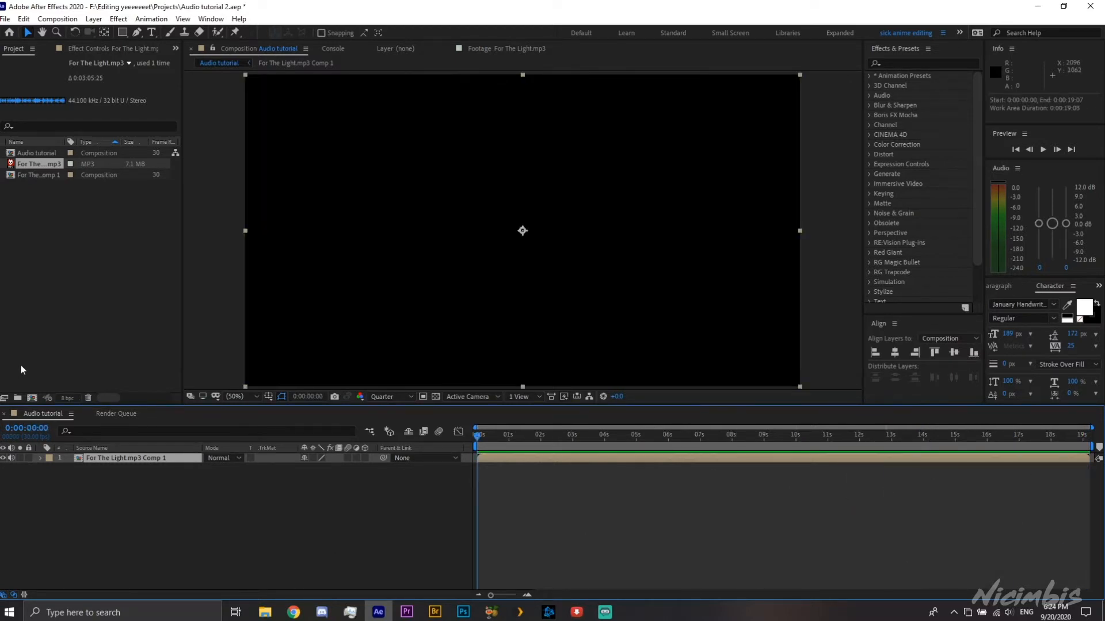
{"action": "right_click", "coordinate": [161, 567]}
{"action": "key", "text": "Escape"}
Apply the Bass & Treble effect to the pre-composed song layer and duplicate the effect
{"action": "left_click", "coordinate": [905, 63]}
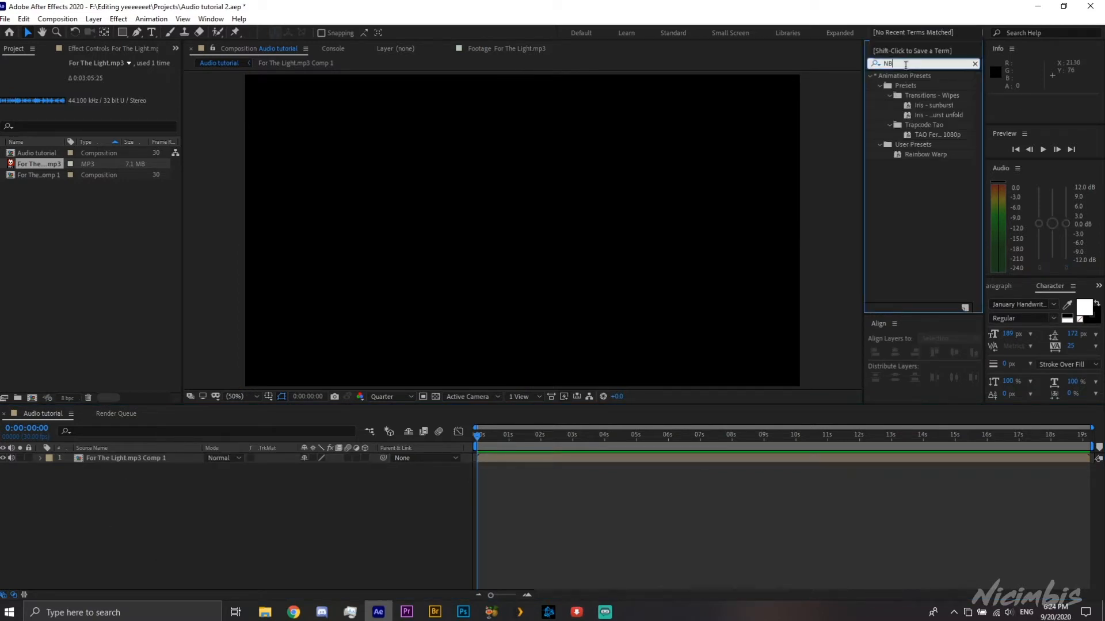
{"action": "type", "text": "Bass"}
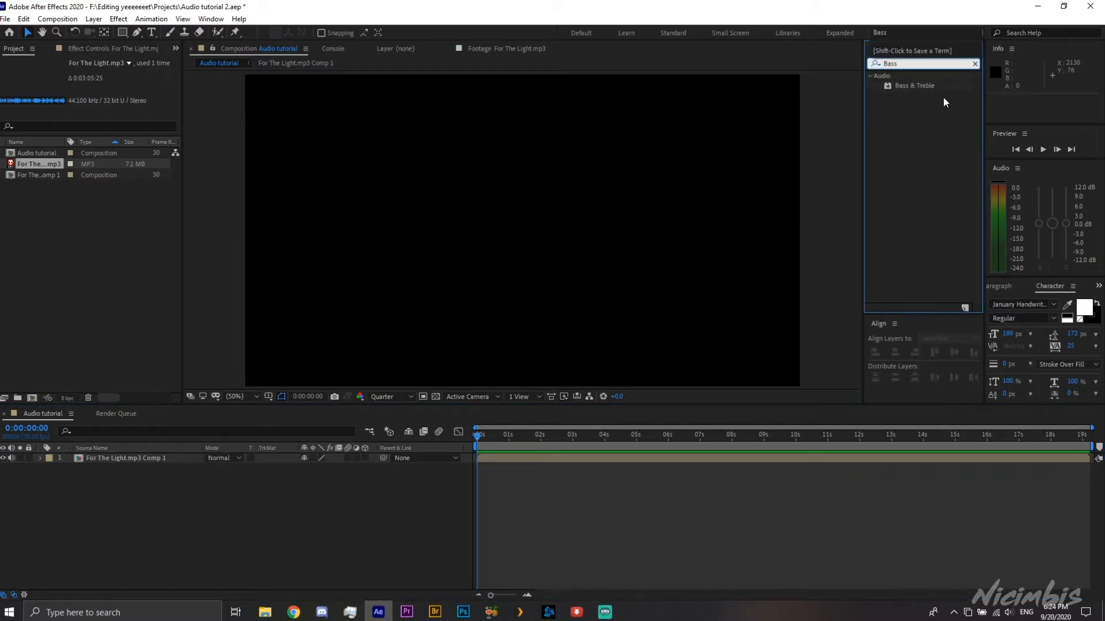
{"action": "left_click_drag", "start_coordinate": [928, 85], "coordinate": [611, 456]}
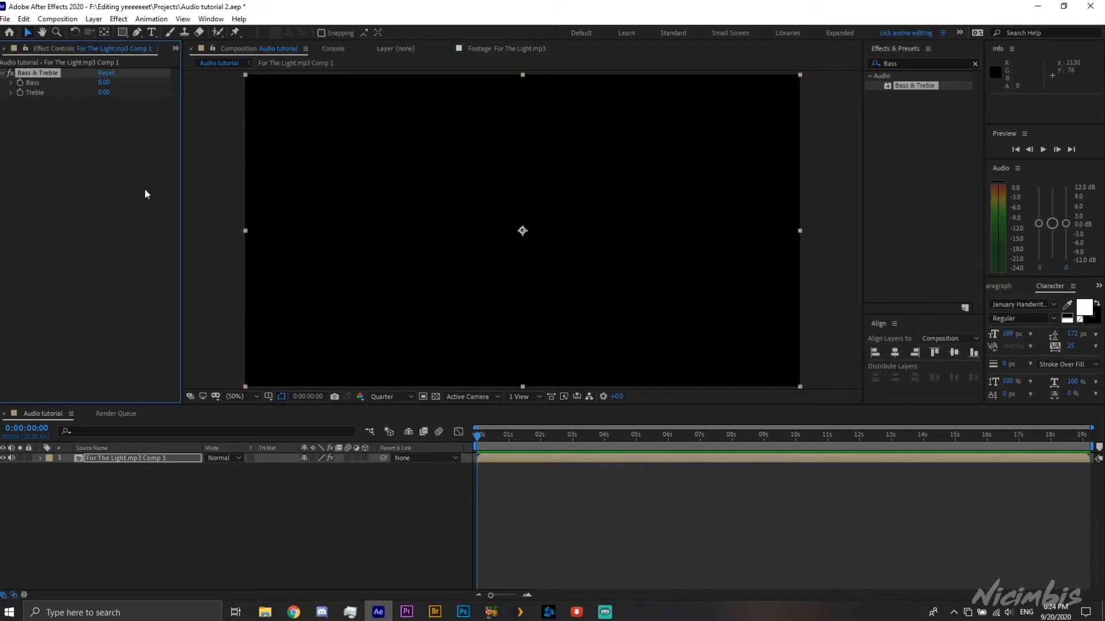
{"action": "key", "text": "ctrl+d"}
{"action": "left_click", "coordinate": [499, 443]}
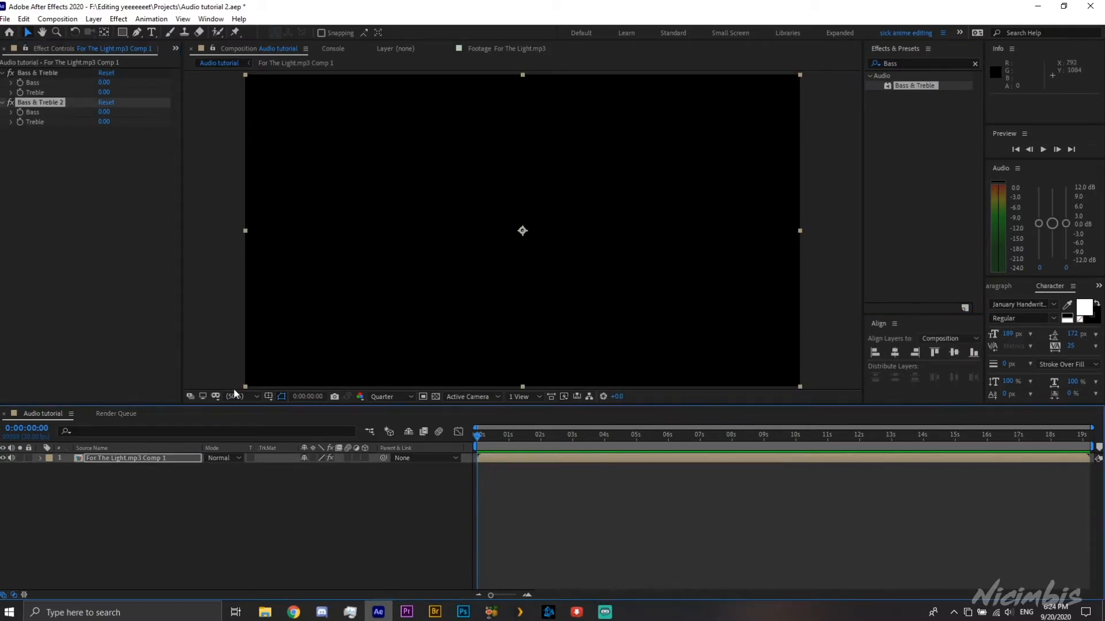
Enable keyframing at 0:00:00:00 for Bass and Treble in both effects and for the layer's Audio Levels
{"action": "left_click", "coordinate": [19, 172]}
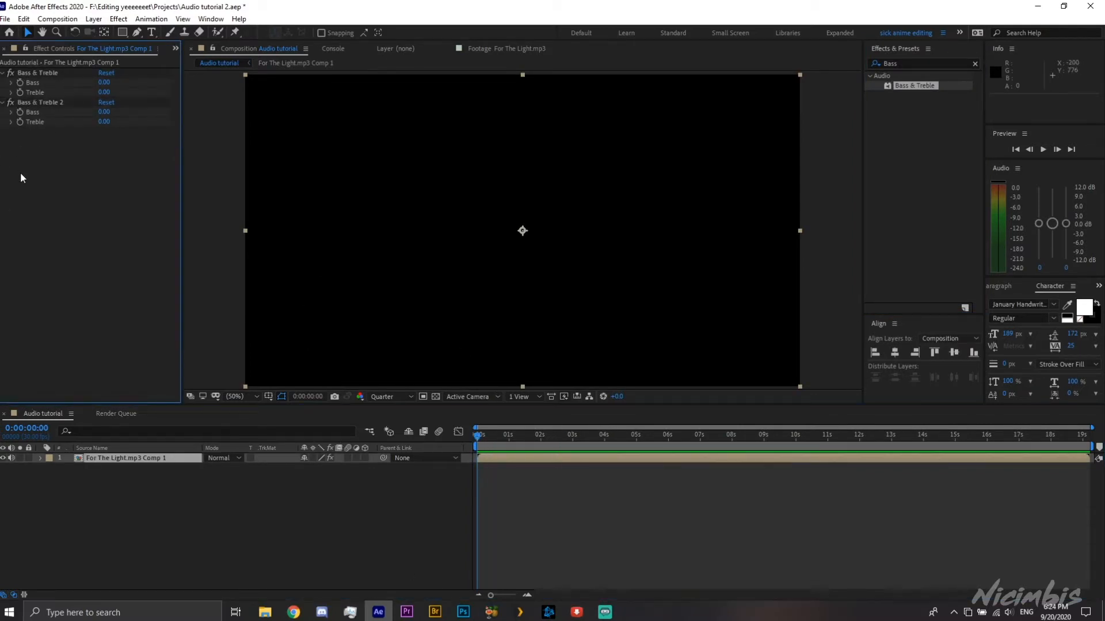
{"action": "left_click", "coordinate": [30, 102]}
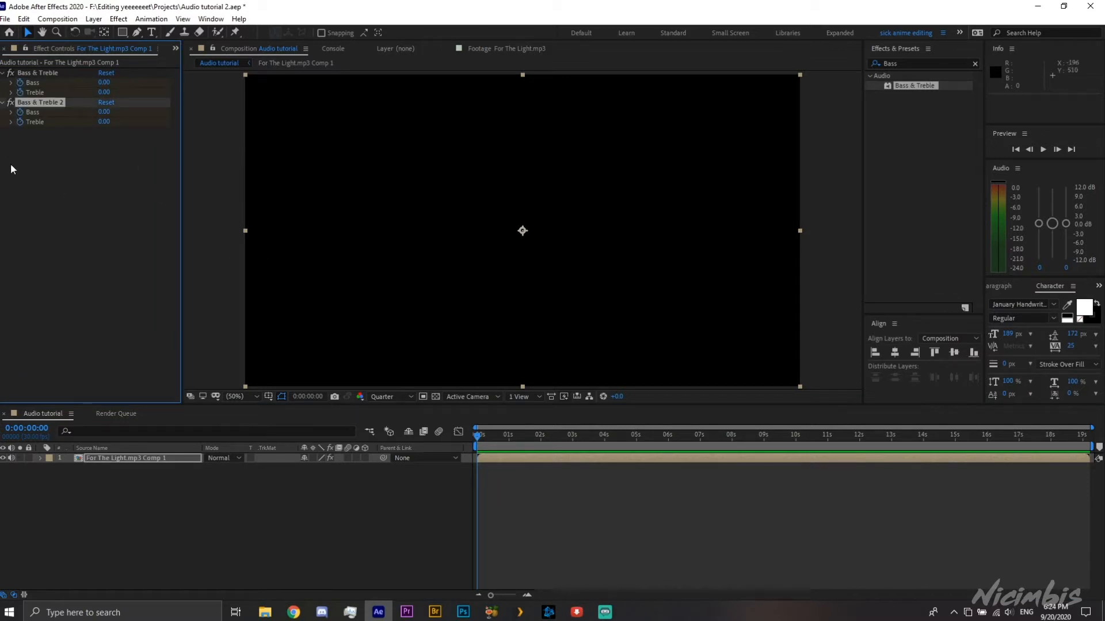
{"action": "key", "text": "l"}
{"action": "key", "text": "l"}
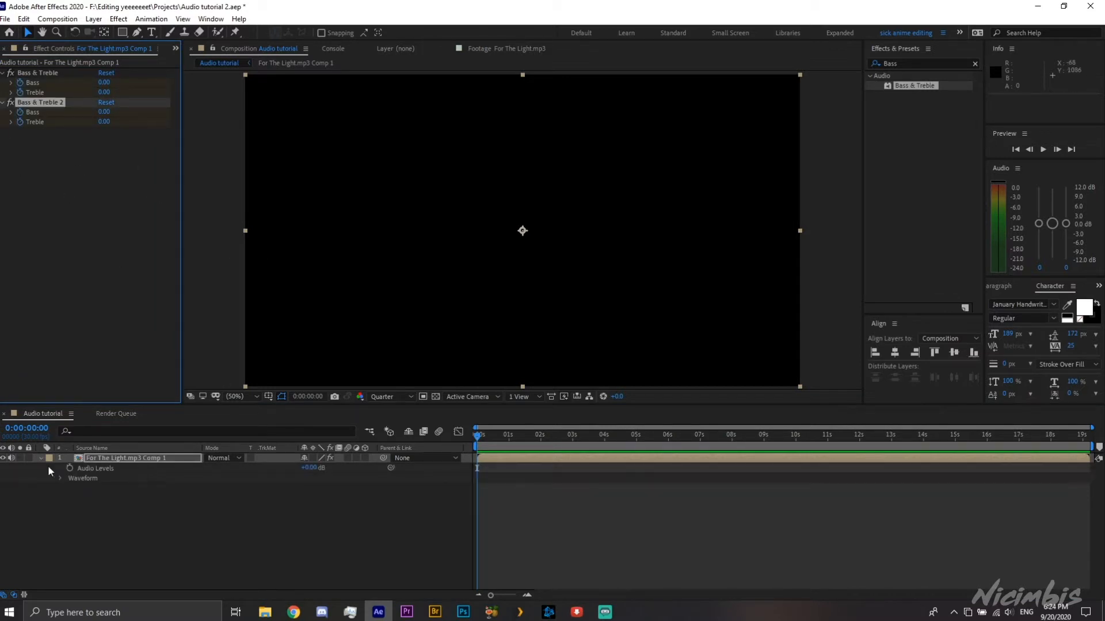
{"action": "left_click", "coordinate": [70, 468]}
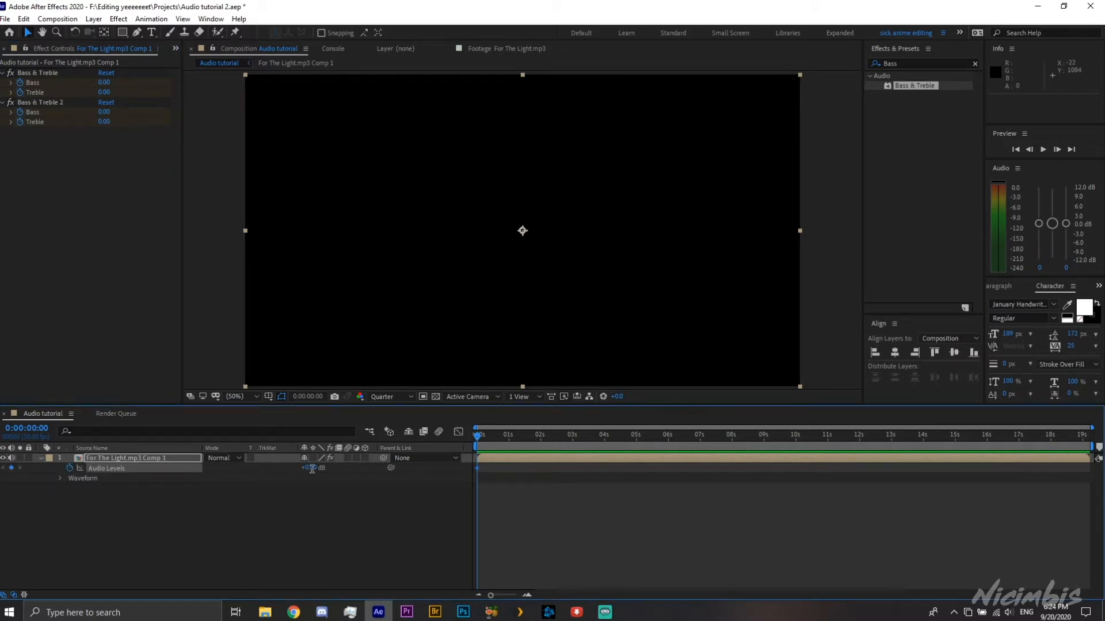
{"action": "left_click", "coordinate": [265, 533]}
Show the layer's effect properties alongside Audio Levels and set the starting Audio Levels keyframe to -20 dB
{"action": "left_click", "coordinate": [509, 460]}
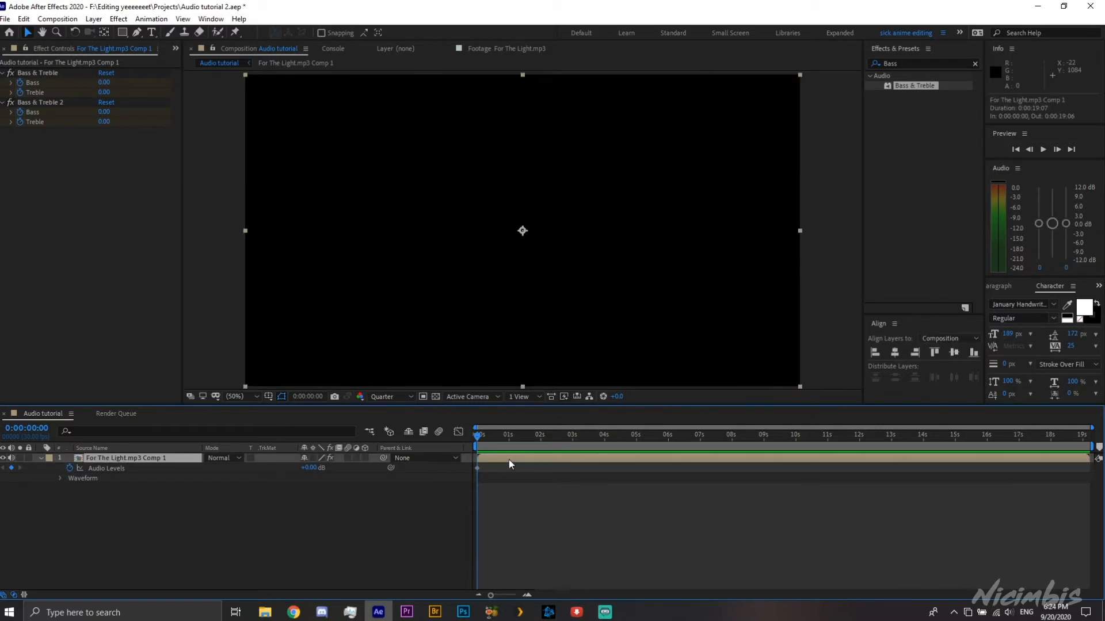
{"action": "key", "text": "shift+e"}
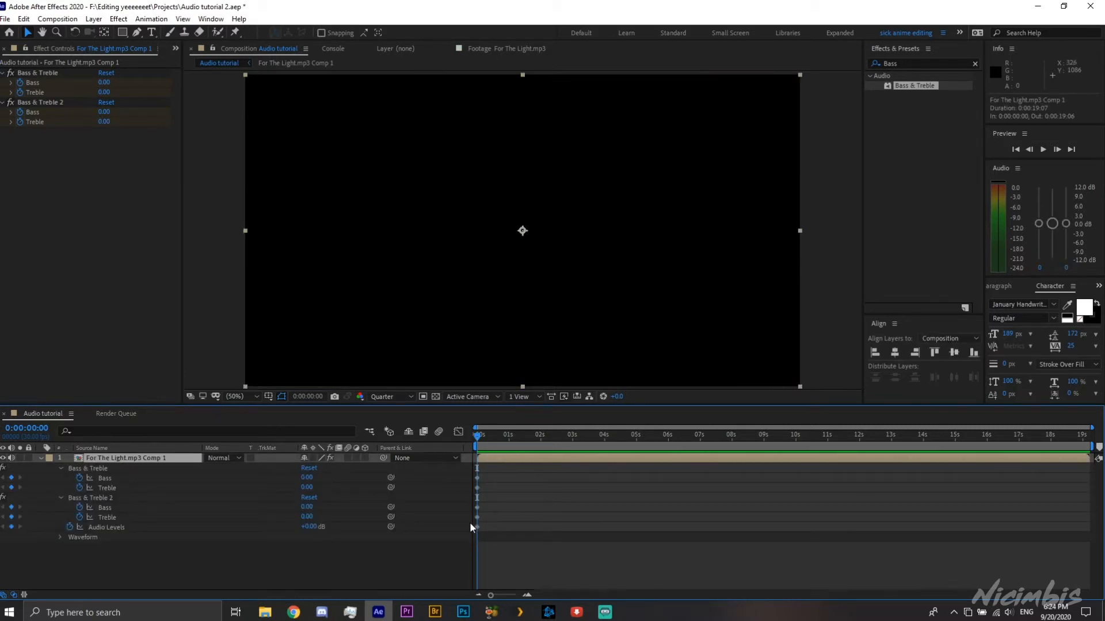
{"action": "left_click", "coordinate": [307, 527]}
{"action": "type", "text": "-20"}
{"action": "left_click", "coordinate": [320, 550]}
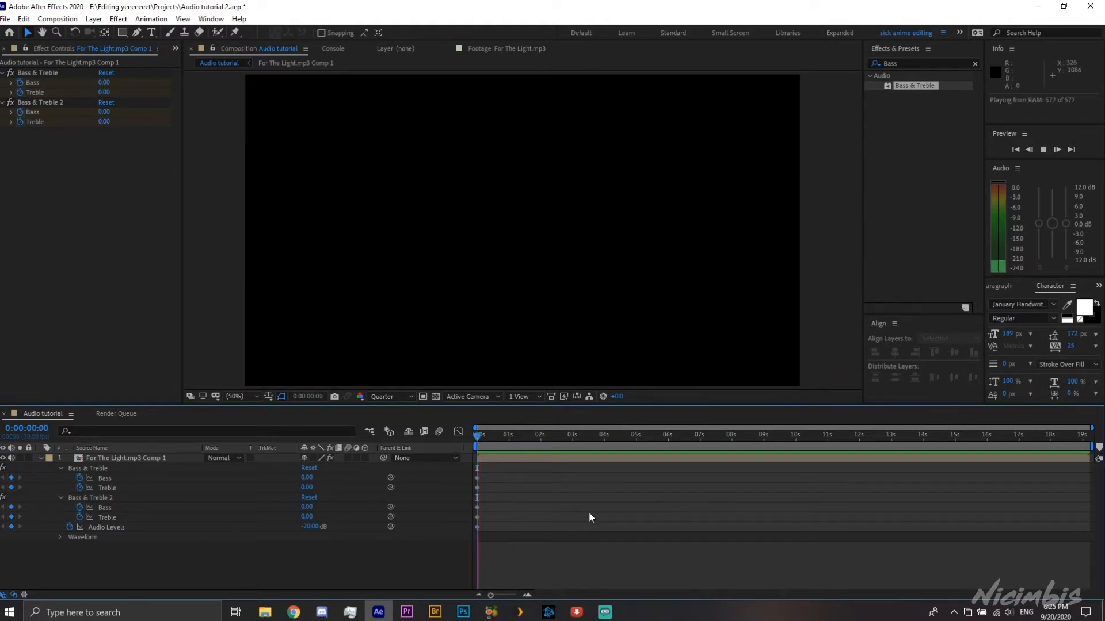
Play the song from the start to 0:00:01:06 and add an Audio Levels keyframe of -10 dB there
{"action": "key", "text": "space"}
{"action": "key", "text": "space"}
{"action": "left_click", "coordinate": [319, 526]}
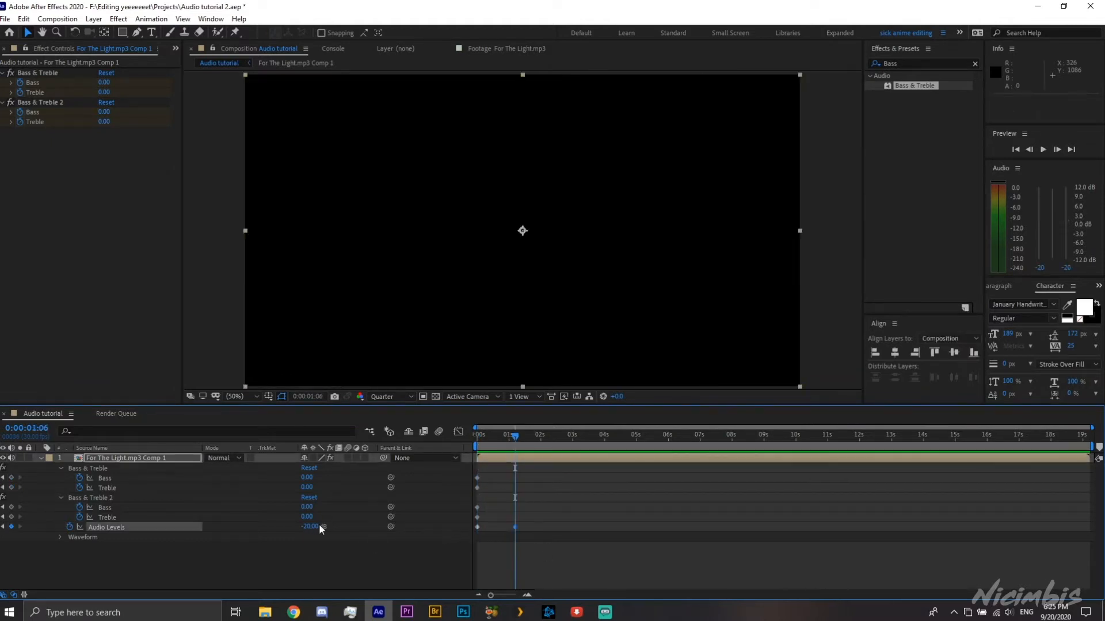
{"action": "key", "text": "minus"}
{"action": "left_click", "coordinate": [310, 527]}
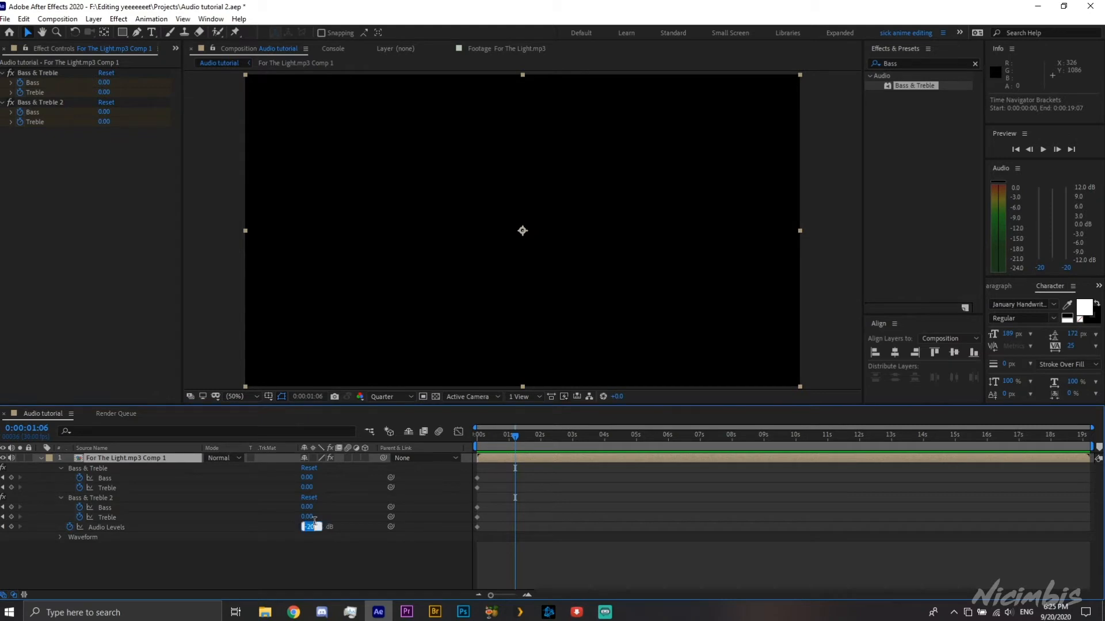
{"action": "type", "text": "-10"}
{"action": "key", "text": "Return"}
Continue playback to 0:00:02:07 and set an Audio Levels keyframe of -5 dB there
{"action": "key", "text": "space"}
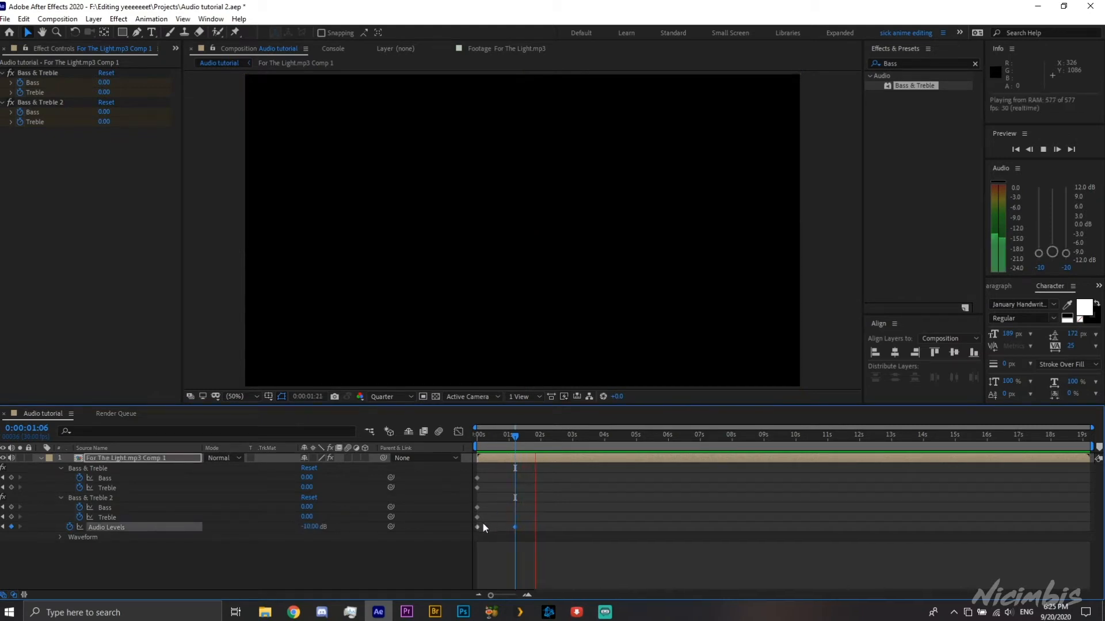
{"action": "key", "text": "space"}
{"action": "left_click", "coordinate": [313, 527]}
{"action": "type", "text": "-5"}
{"action": "key", "text": "Return"}
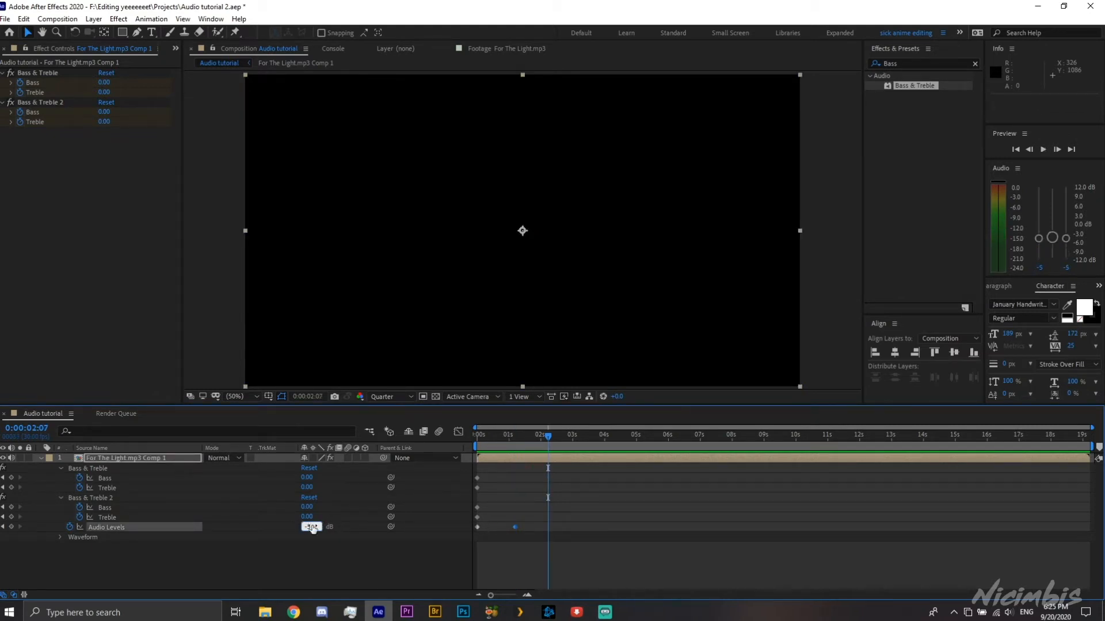
Continue playback to 0:00:03:04 and set an Audio Levels keyframe of -20 dB there
{"action": "key", "text": "space"}
{"action": "key", "text": "space"}
{"action": "left_click", "coordinate": [311, 527]}
{"action": "type", "text": "-20"}
{"action": "key", "text": "Return"}
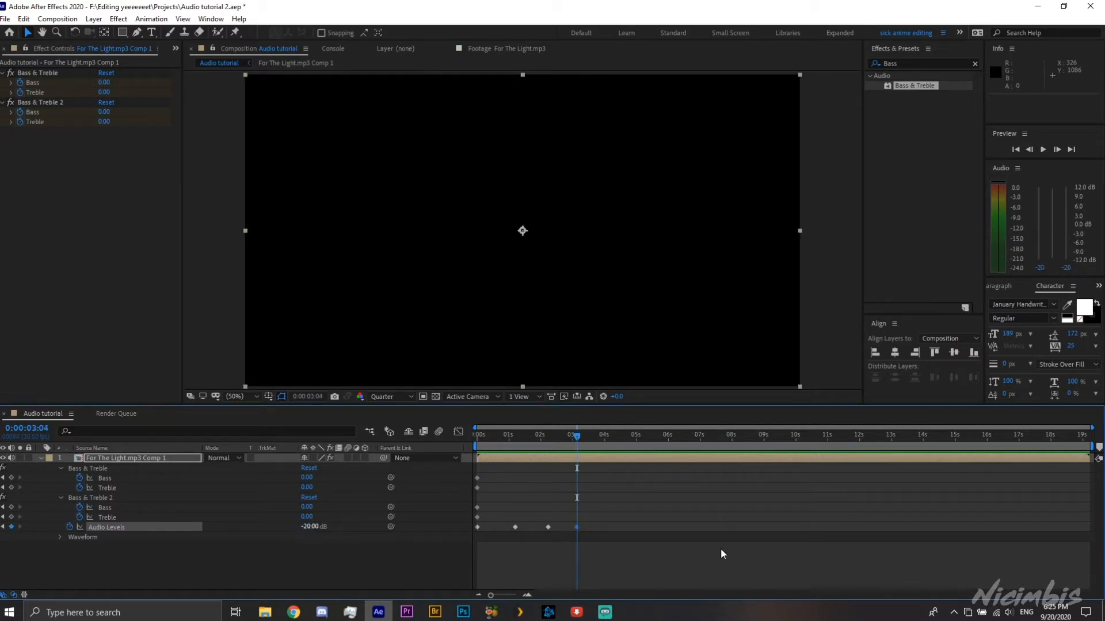
Add a louder Audio Levels keyframe at about 0:00:03:08, preview the transition, and return to the composition's start
{"action": "left_click_drag", "start_coordinate": [578, 437], "coordinate": [581, 436]}
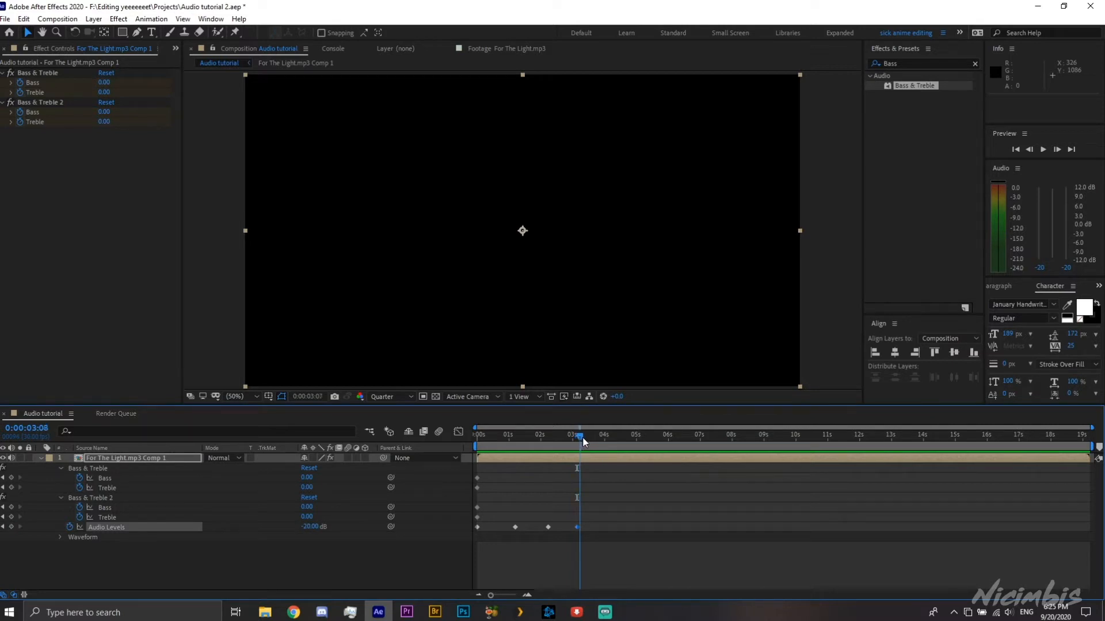
{"action": "left_click_drag", "start_coordinate": [310, 525], "coordinate": [320, 525]}
{"action": "left_click", "coordinate": [572, 435]}
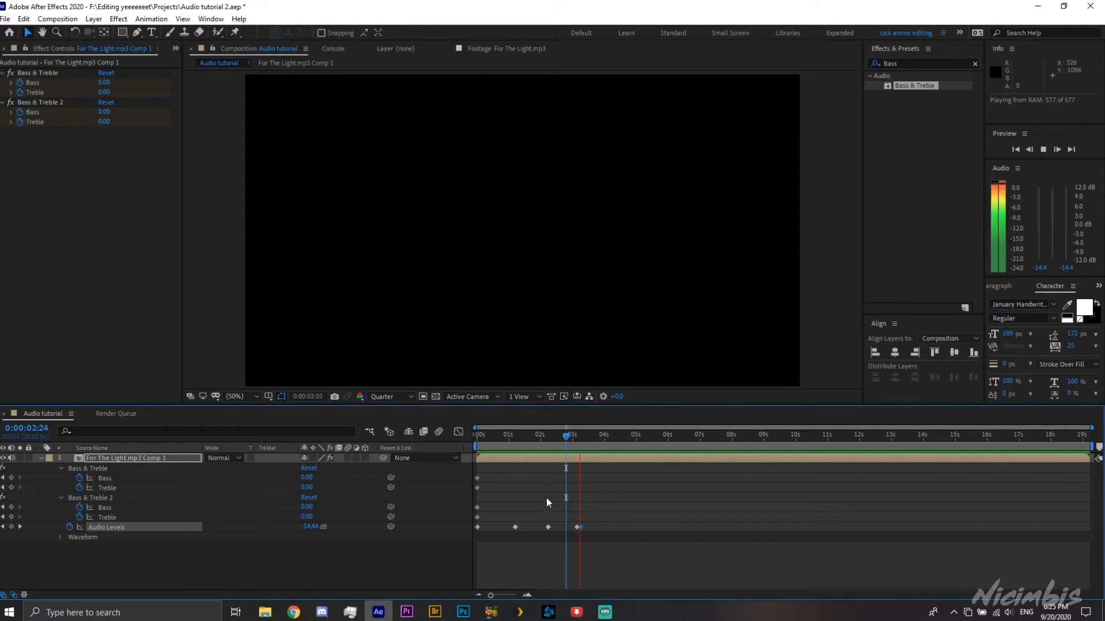
{"action": "key", "text": "Home"}
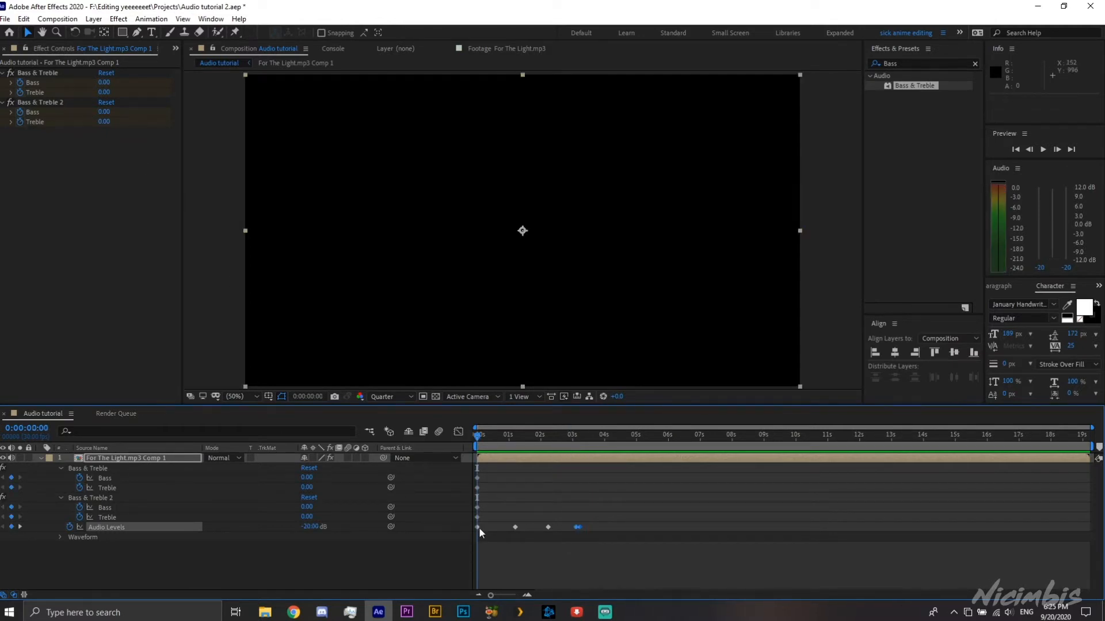
At the composition's start, set Bass to 50 on the first Bass & Treble effect and Treble to -100 on both effects
{"action": "left_click", "coordinate": [307, 478]}
{"action": "type", "text": "50"}
{"action": "key", "text": "Return"}
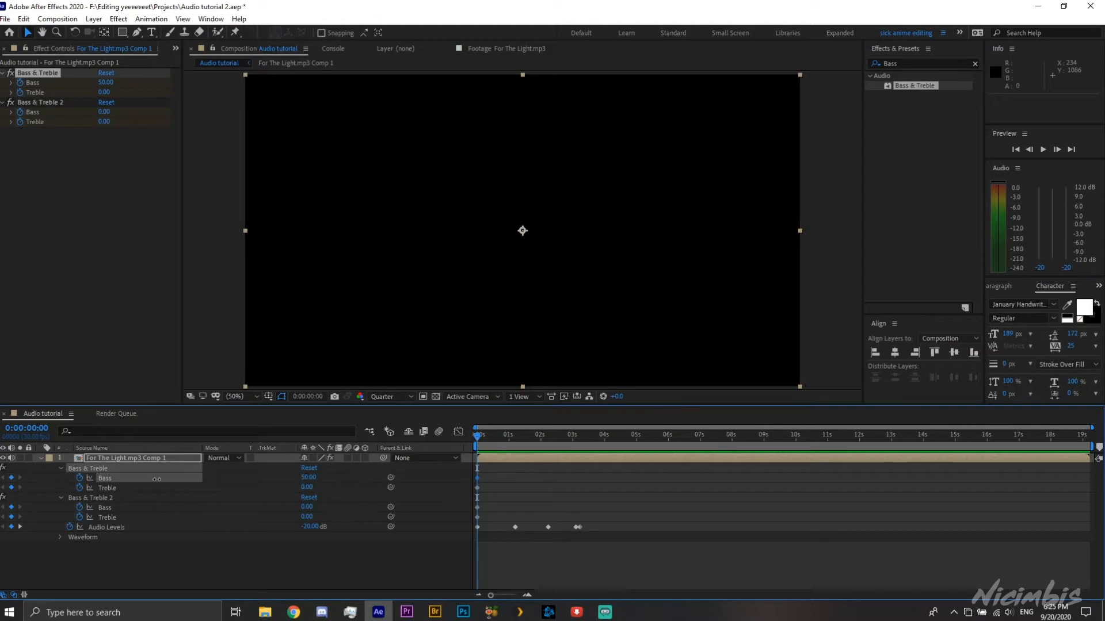
{"action": "left_click_drag", "start_coordinate": [157, 479], "coordinate": [147, 480]}
{"action": "left_click_drag", "start_coordinate": [307, 517], "coordinate": [156, 514]}
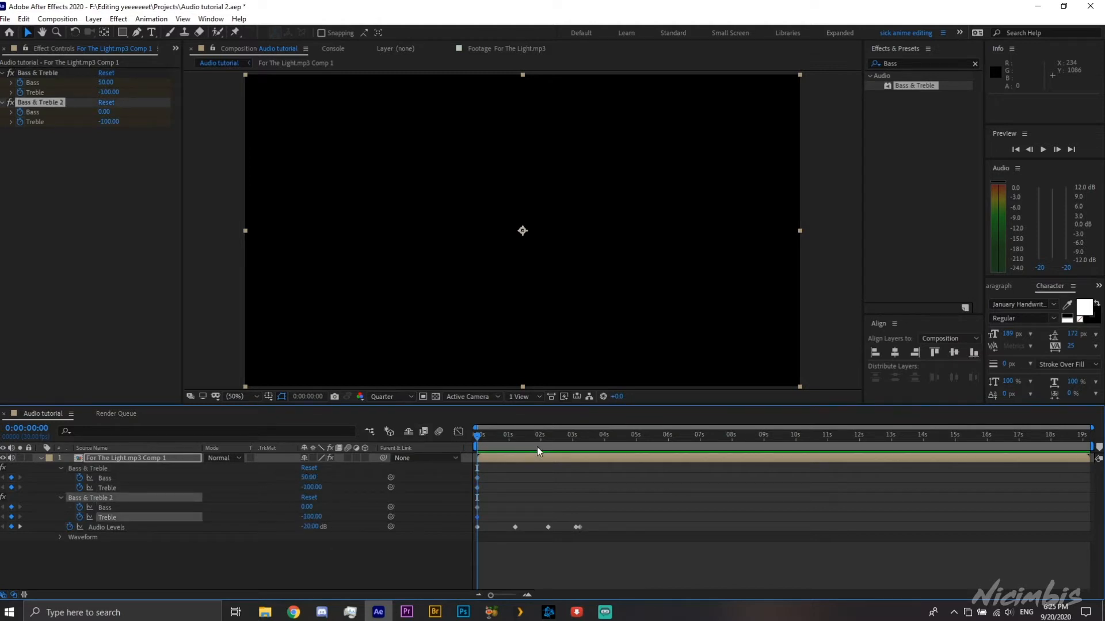
Copy the four Bass & Treble keyframes at the start and paste them at the quiet Audio Levels keyframe at 0:00:03:04
{"action": "left_click_drag", "start_coordinate": [490, 463], "coordinate": [464, 515]}
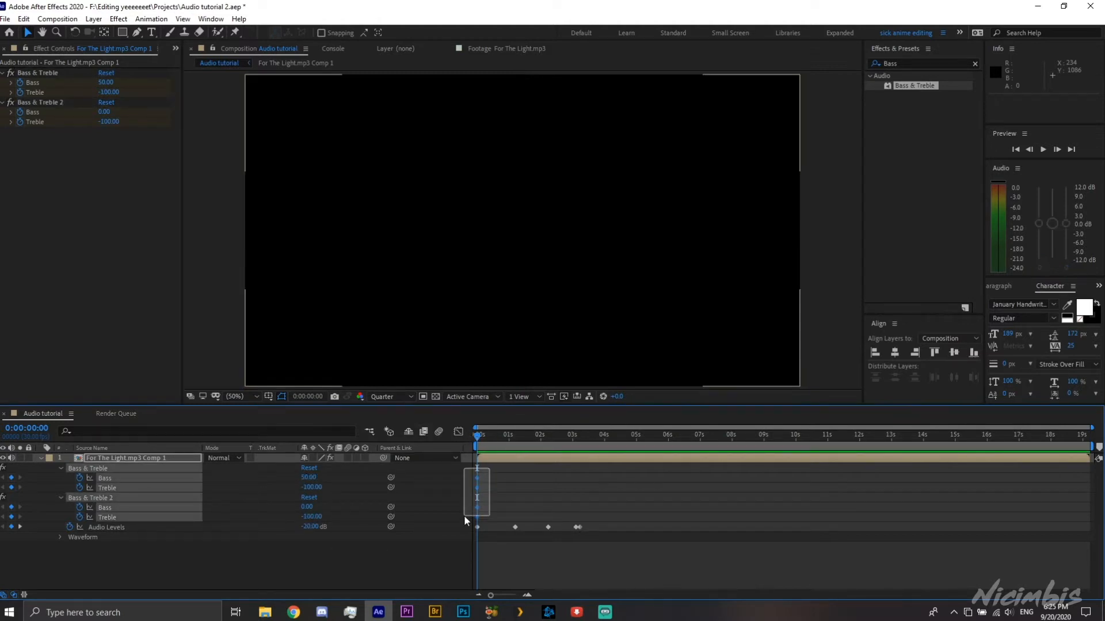
{"action": "key", "text": "ctrl+c"}
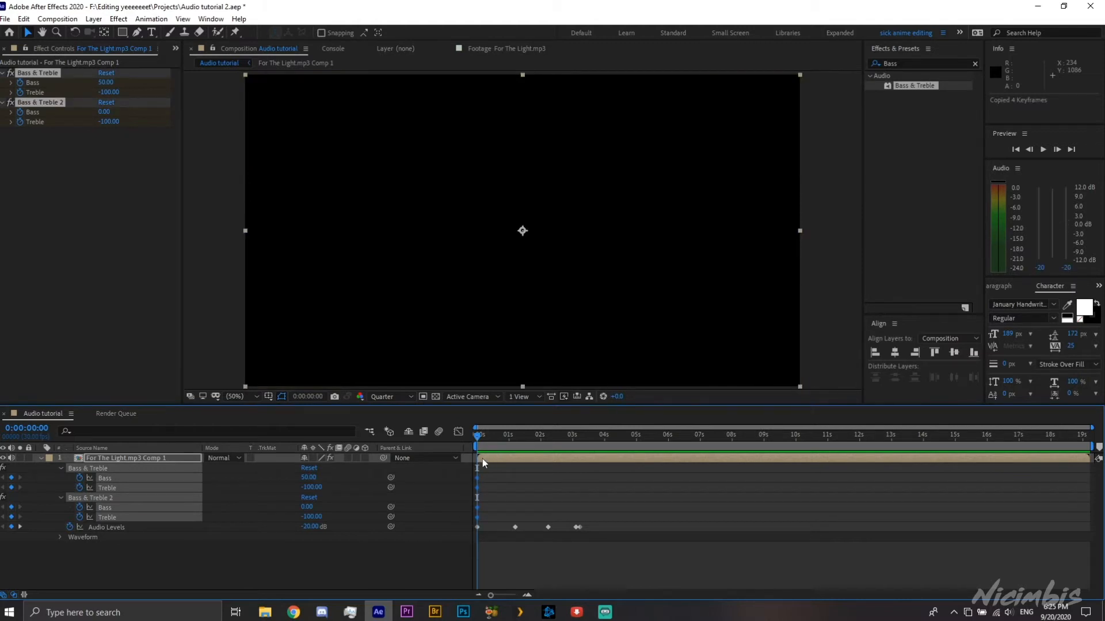
{"action": "left_click_drag", "start_coordinate": [482, 462], "coordinate": [579, 436]}
{"action": "key", "text": "ctrl+v"}
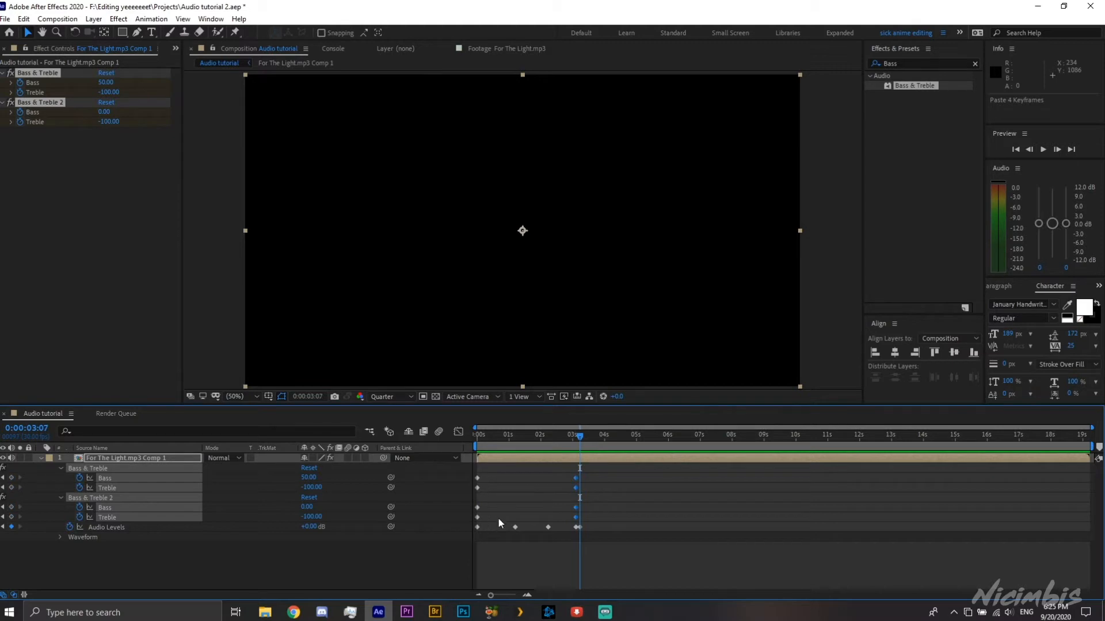
Reset both Bass & Treble effects at 0:00:03:07 and preview the transition from the composition's start
{"action": "left_click", "coordinate": [310, 468]}
{"action": "left_click", "coordinate": [309, 498]}
{"action": "left_click", "coordinate": [578, 553]}
{"action": "key", "text": "space"}
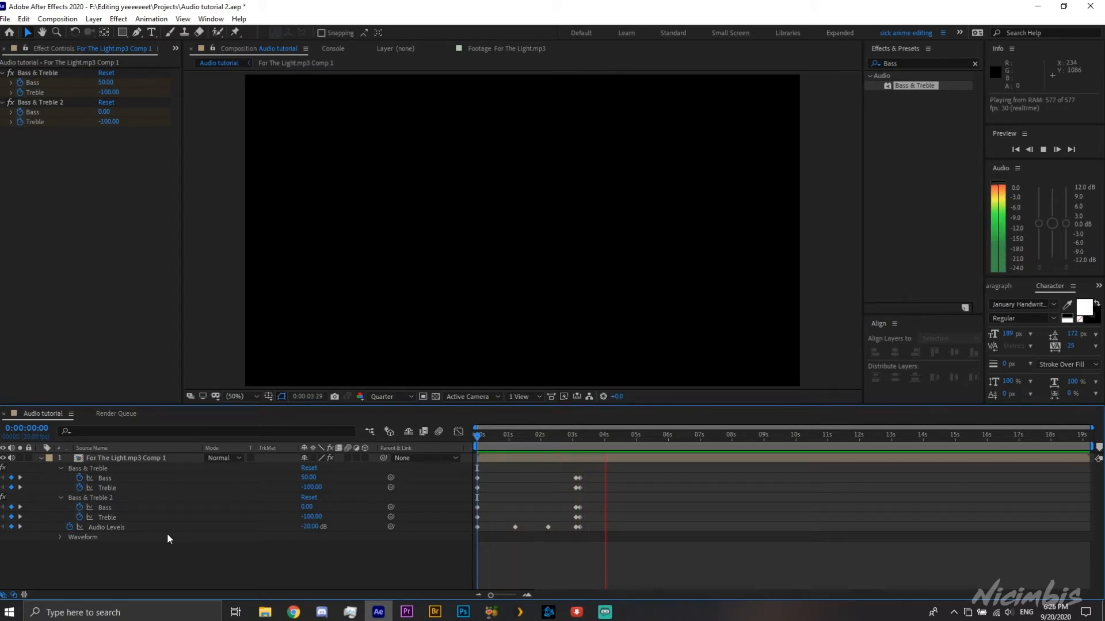
{"action": "key", "text": "space"}
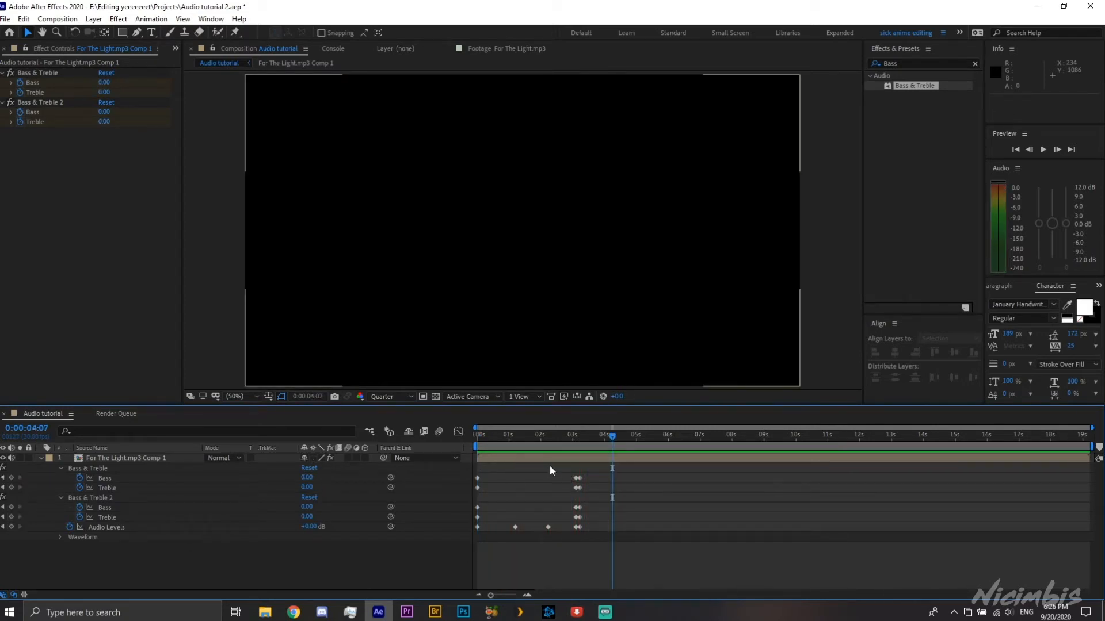
Shift all transition keyframes near 0:00:03:04 a few frames later and preview the result from 0:00:02:15
{"action": "left_click_drag", "start_coordinate": [550, 471], "coordinate": [581, 529]}
{"action": "left_click_drag", "start_coordinate": [600, 437], "coordinate": [557, 436]}
{"action": "key", "text": "space"}
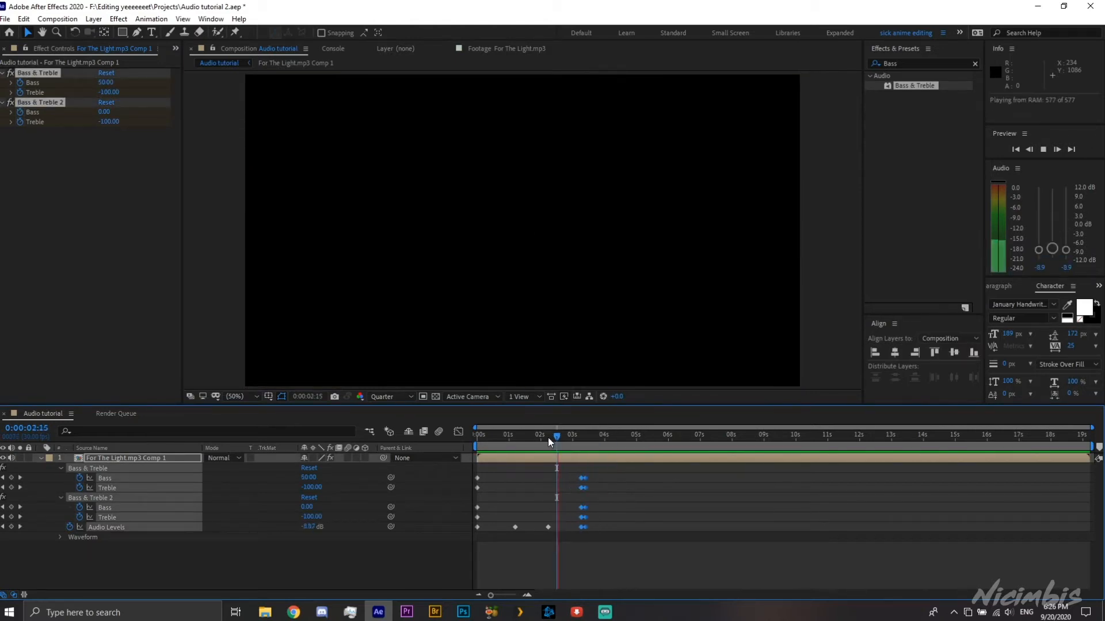
{"action": "key", "text": "space"}
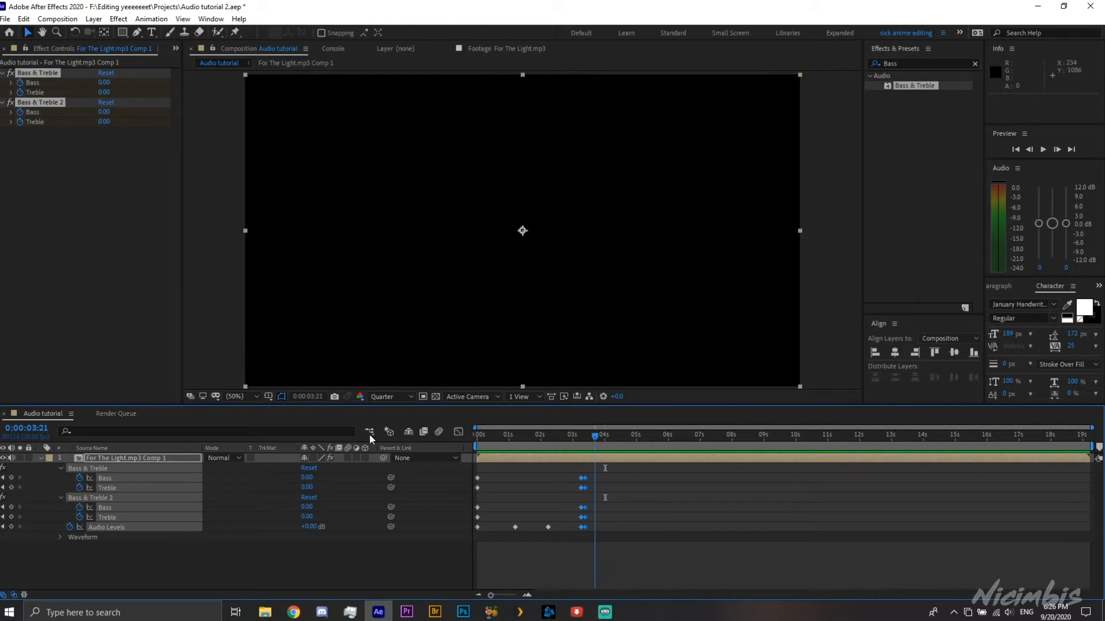
{"action": "left_click_drag", "start_coordinate": [369, 434], "coordinate": [380, 433]}
{"action": "key", "text": "space"}
Save the project and play the song from 0:00:08:02 to 0:00:09:15
{"action": "key", "text": "ctrl+s"}
{"action": "left_click_drag", "start_coordinate": [488, 435], "coordinate": [733, 472]}
{"action": "key", "text": "space"}
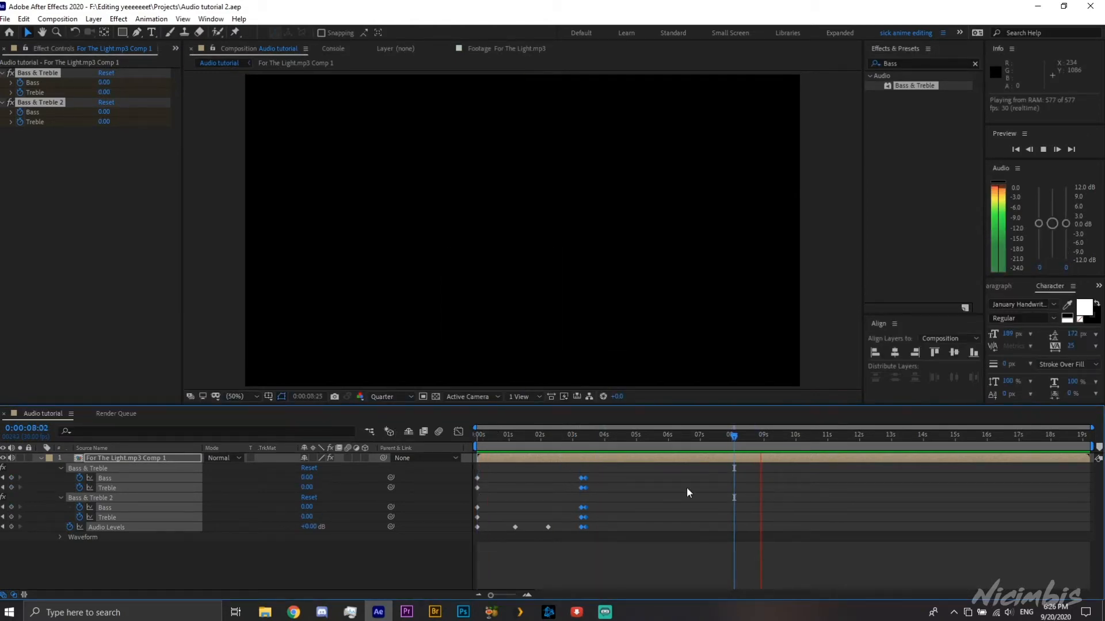
{"action": "key", "text": "space"}
{"action": "left_click_drag", "start_coordinate": [572, 458], "coordinate": [607, 527]}
{"action": "key", "text": "ctrl+z"}
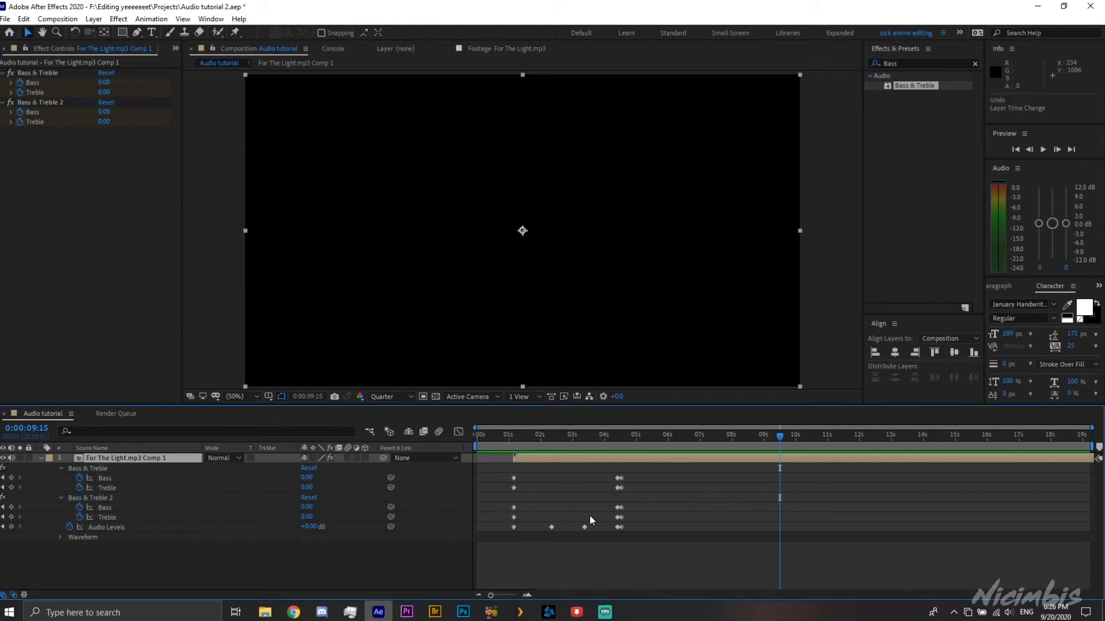
{"action": "key", "text": "ctrl+z"}
Copy the ten transition keyframes after 0:00:03:00, paste them at 0:00:09:15, and shift the copies to about 0:00:09:19
{"action": "left_click_drag", "start_coordinate": [598, 473], "coordinate": [572, 530]}
{"action": "key", "text": "ctrl+c"}
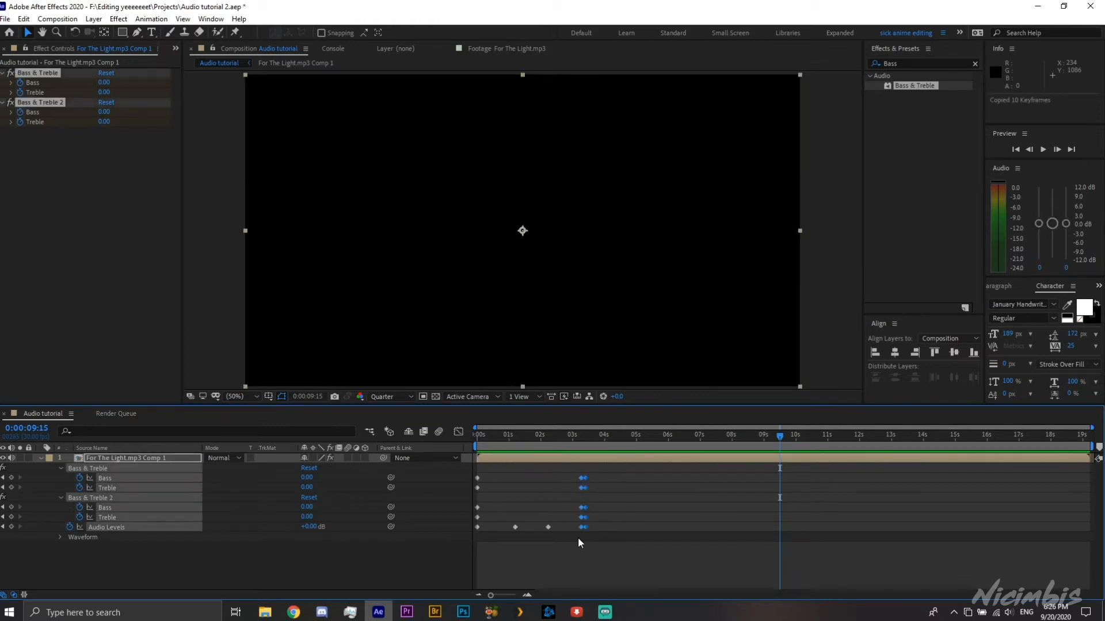
{"action": "key", "text": "ctrl+v"}
{"action": "left_click_drag", "start_coordinate": [778, 527], "coordinate": [782, 528]}
{"action": "key", "text": "k"}
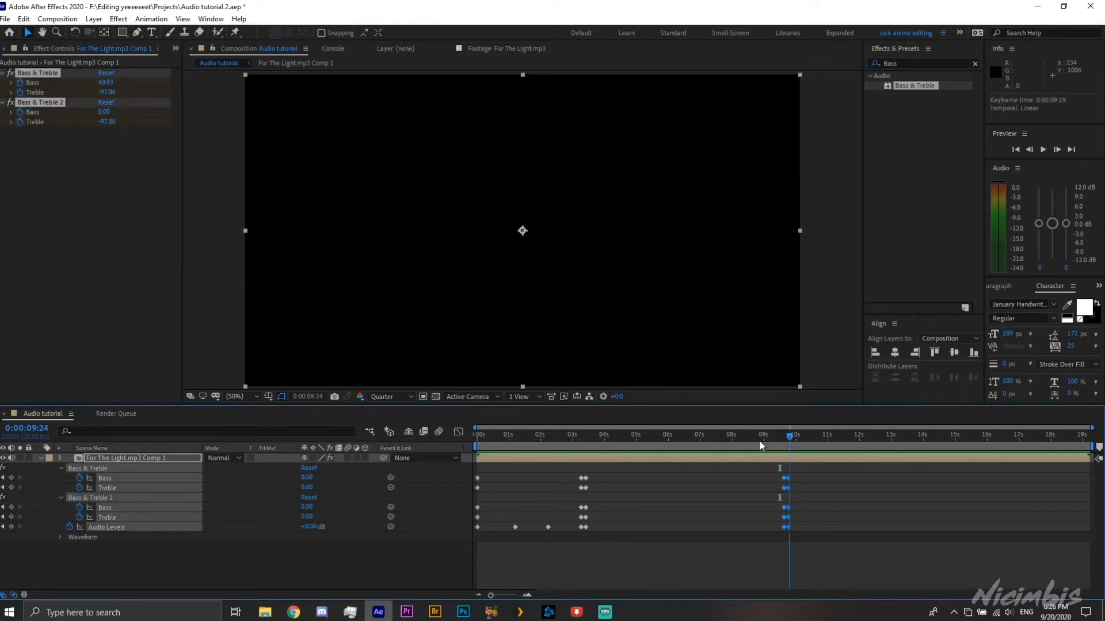
Copy the five neutral keyframes ending the first transition, paste them at 0:00:08:07, and preview the section
{"action": "left_click_drag", "start_coordinate": [759, 444], "coordinate": [739, 444]}
{"action": "left_click_drag", "start_coordinate": [594, 468], "coordinate": [583, 539]}
{"action": "key", "text": "ctrl+c"}
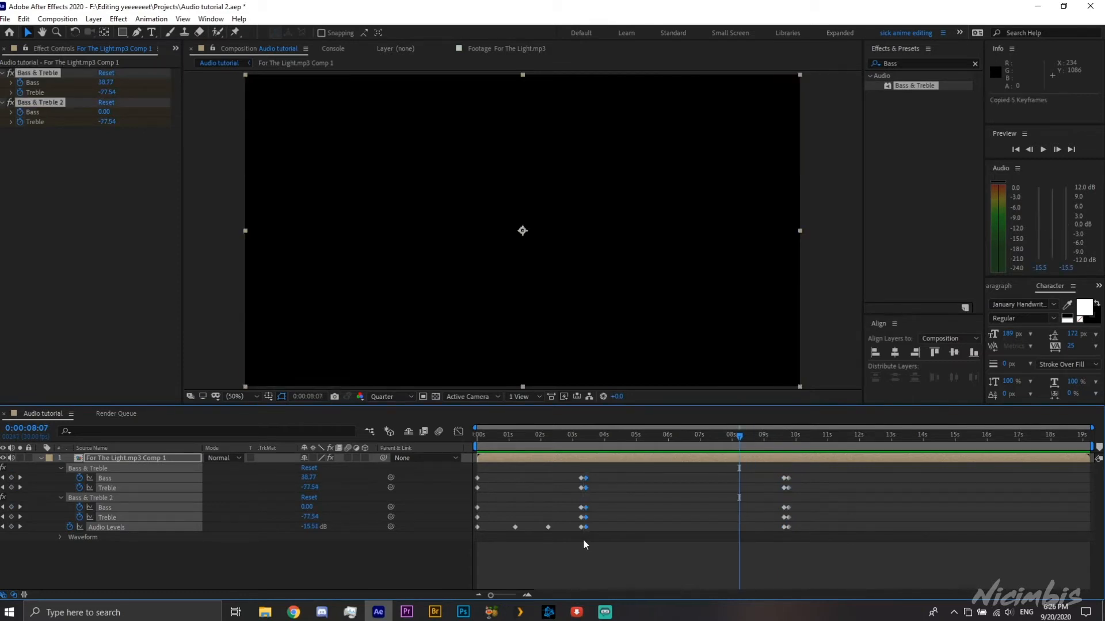
{"action": "key", "text": "ctrl+v"}
{"action": "key", "text": "space"}
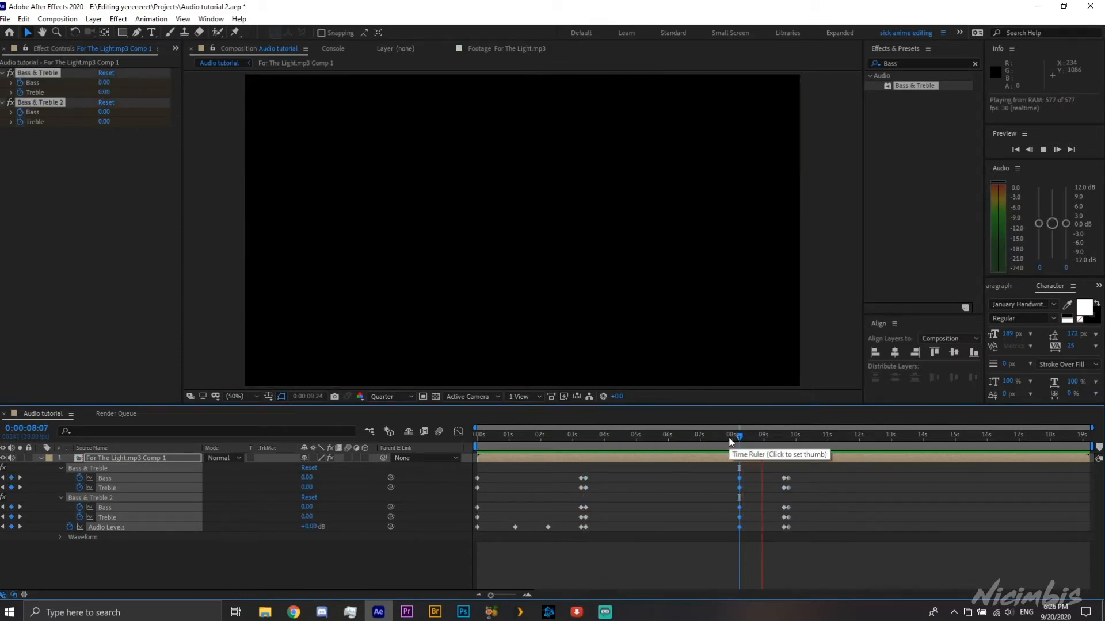
{"action": "left_click", "coordinate": [703, 499]}
Play from 0:00:14:11 to 0:00:15:19 and paste there a copy of the keyframes between 0:00:08:07 and about 0:00:09:24
{"action": "left_click", "coordinate": [935, 446]}
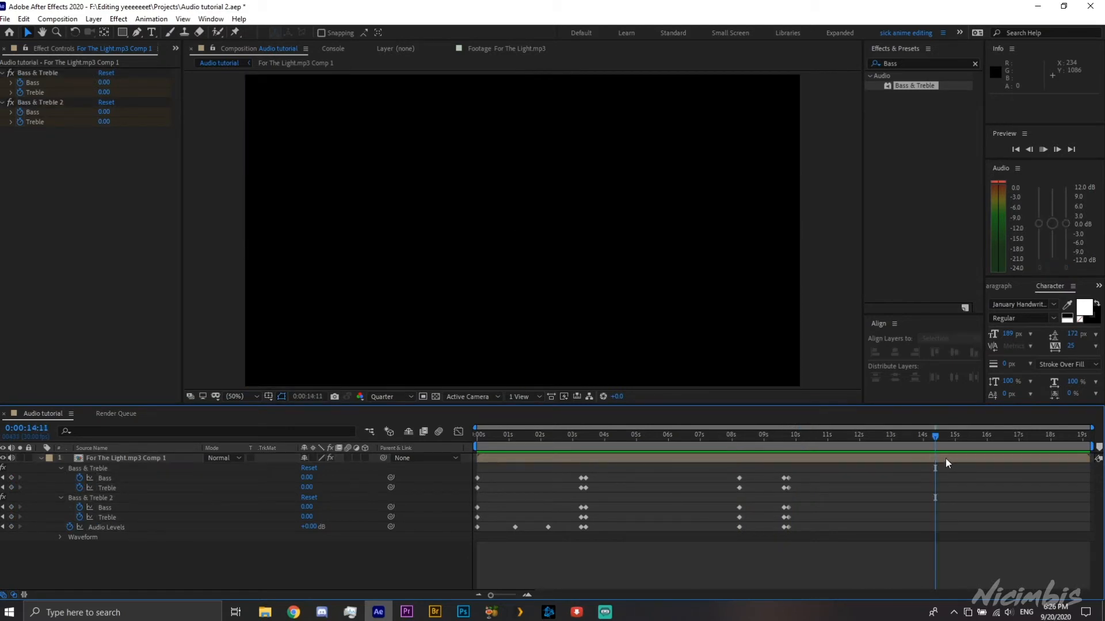
{"action": "key", "text": "space"}
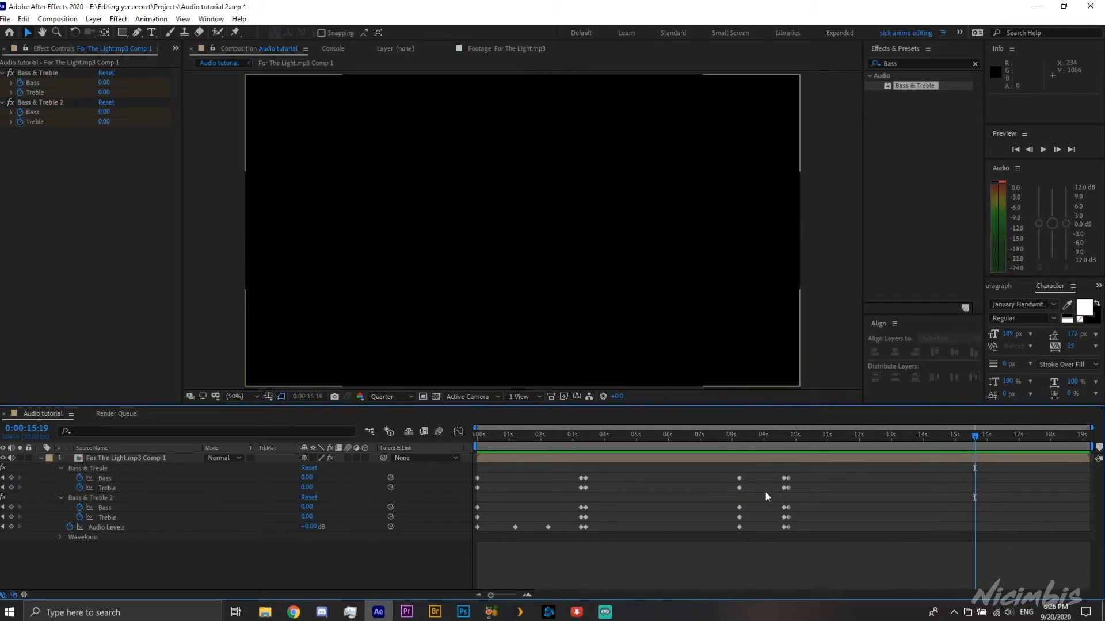
{"action": "left_click_drag", "start_coordinate": [810, 474], "coordinate": [722, 530]}
{"action": "key", "text": "ctrl+c"}
{"action": "key", "text": "ctrl+b"}
{"action": "key", "text": "ctrl+v"}
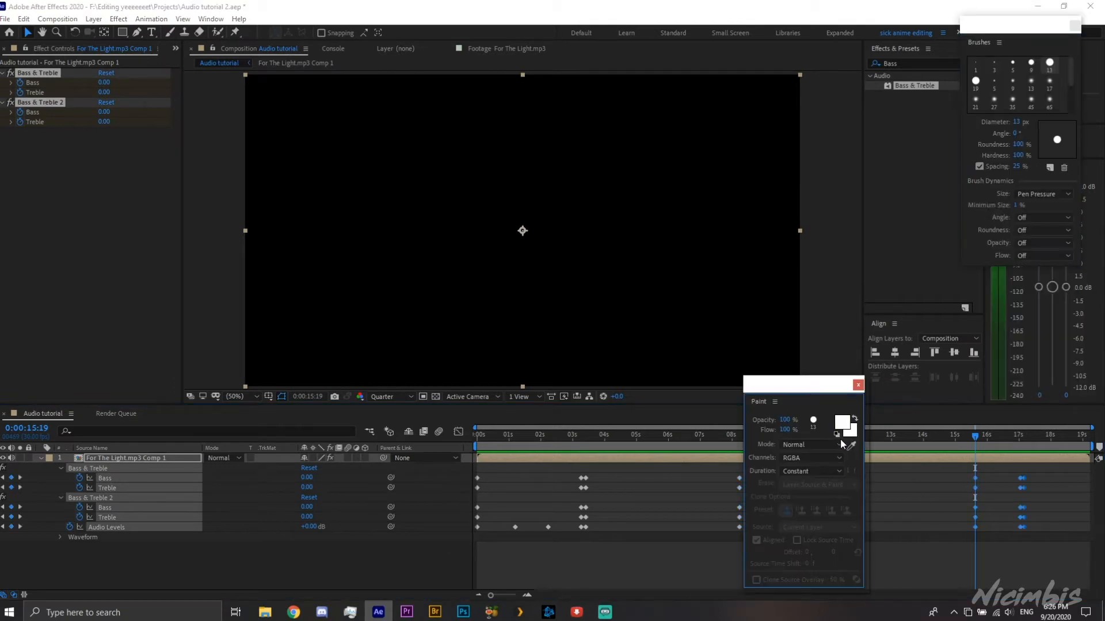
{"action": "left_click", "coordinate": [858, 385]}
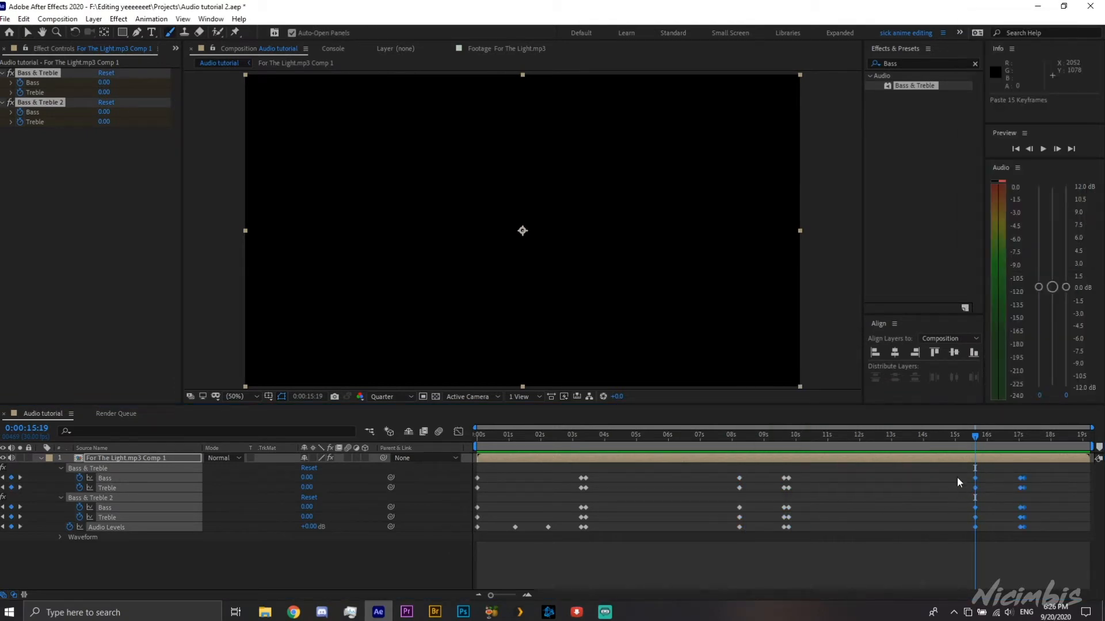
Move the newly pasted keyframe group earlier so it begins at about 0:00:14:15, and preview from 0:00:13:19
{"action": "left_click_drag", "start_coordinate": [955, 458], "coordinate": [983, 492]}
{"action": "key", "text": "ctrl+z"}
{"action": "key", "text": "space"}
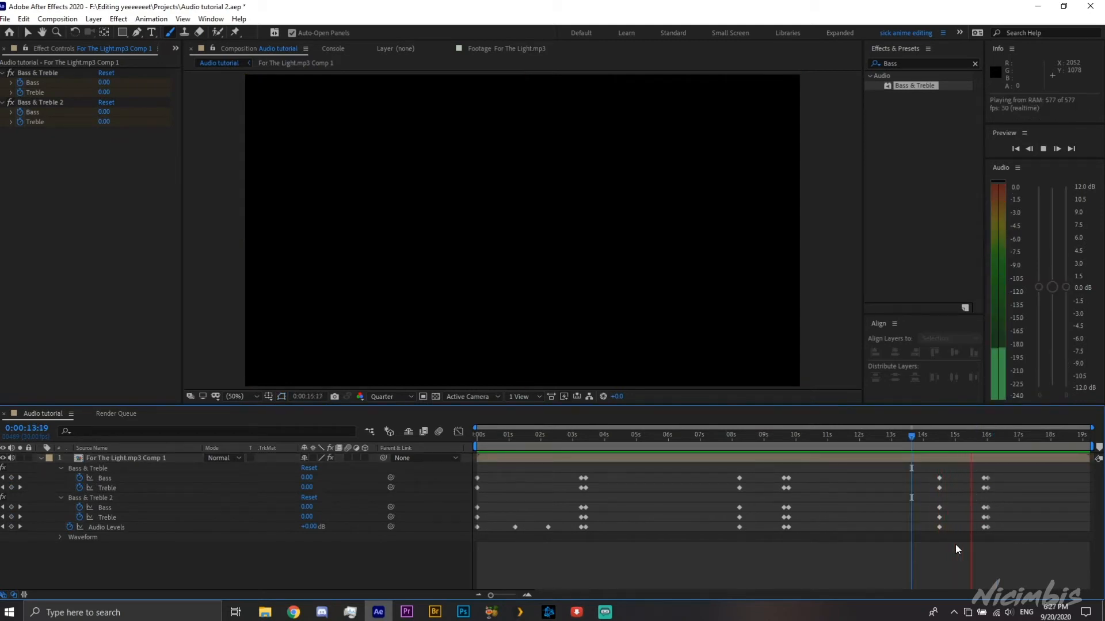
Delete the last column of Bass, Treble and Audio Levels keyframes near 0:00:16:00 and preview from 0:00:13:21
{"action": "left_click", "coordinate": [987, 535]}
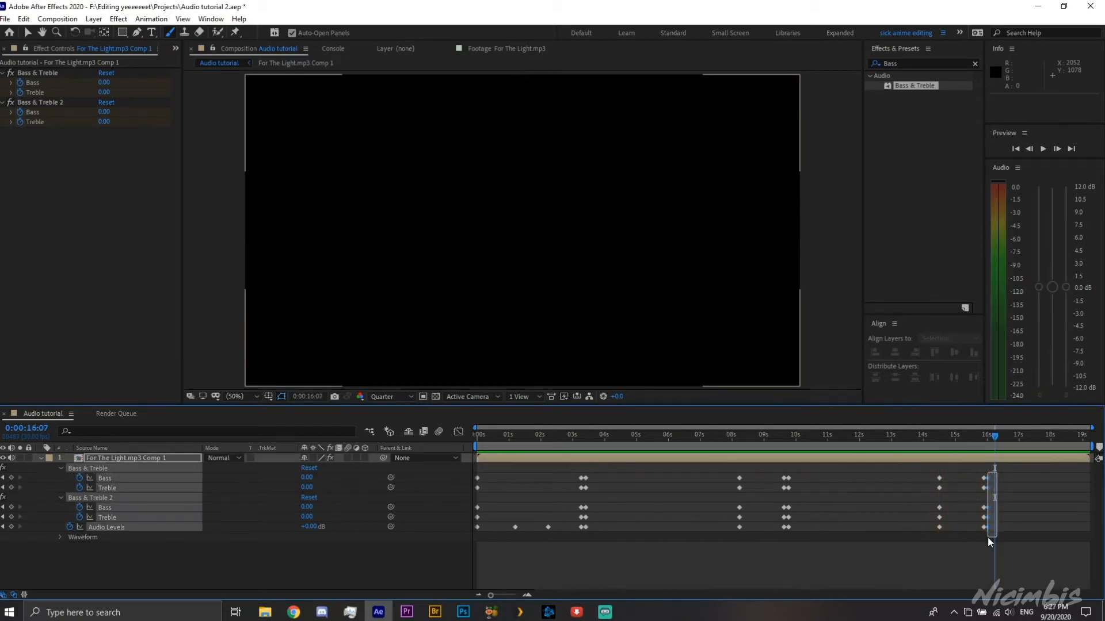
{"action": "left_click", "coordinate": [909, 447]}
{"action": "key", "text": "space"}
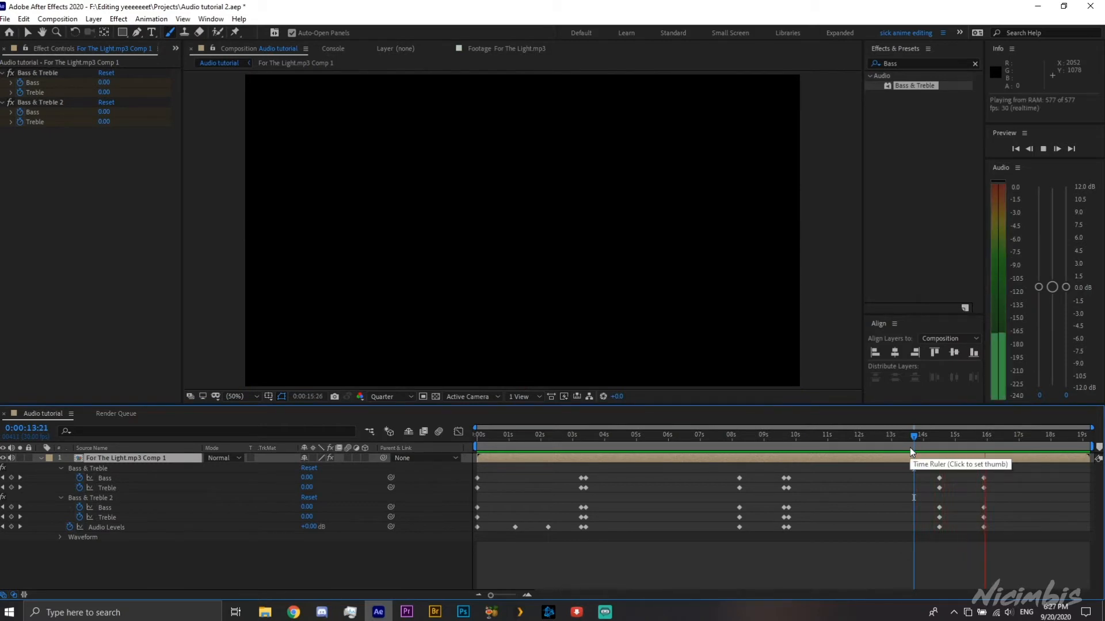
Add an Audio Levels keyframe at 0:00:17:09 with the current level and another of -50 dB at 0:00:19:06
{"action": "left_click_drag", "start_coordinate": [1016, 439], "coordinate": [1029, 438]}
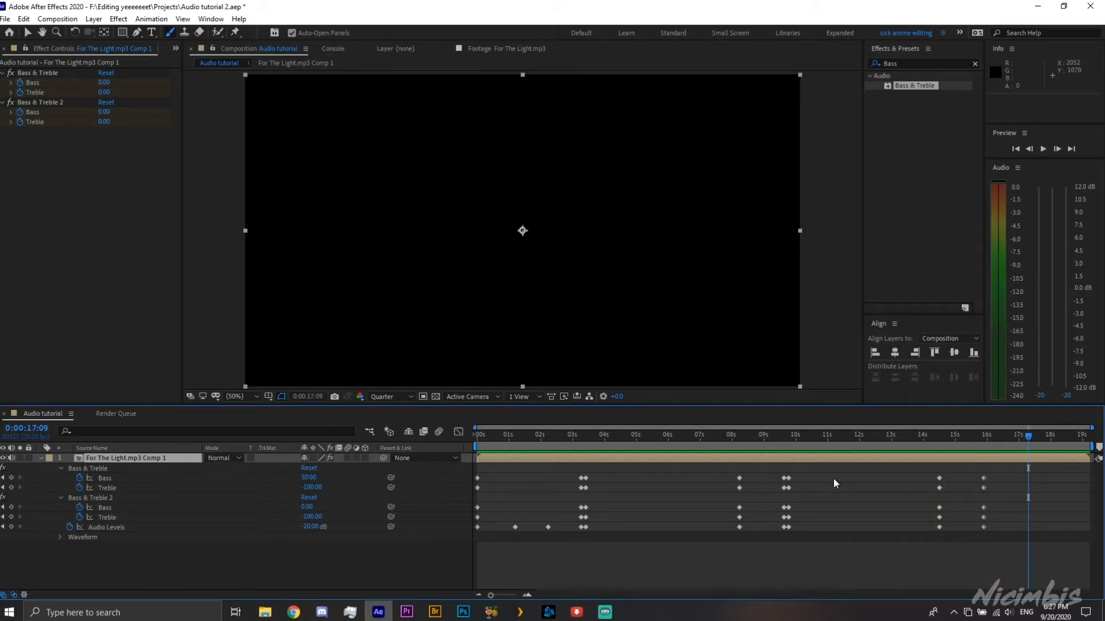
{"action": "left_click", "coordinate": [11, 527]}
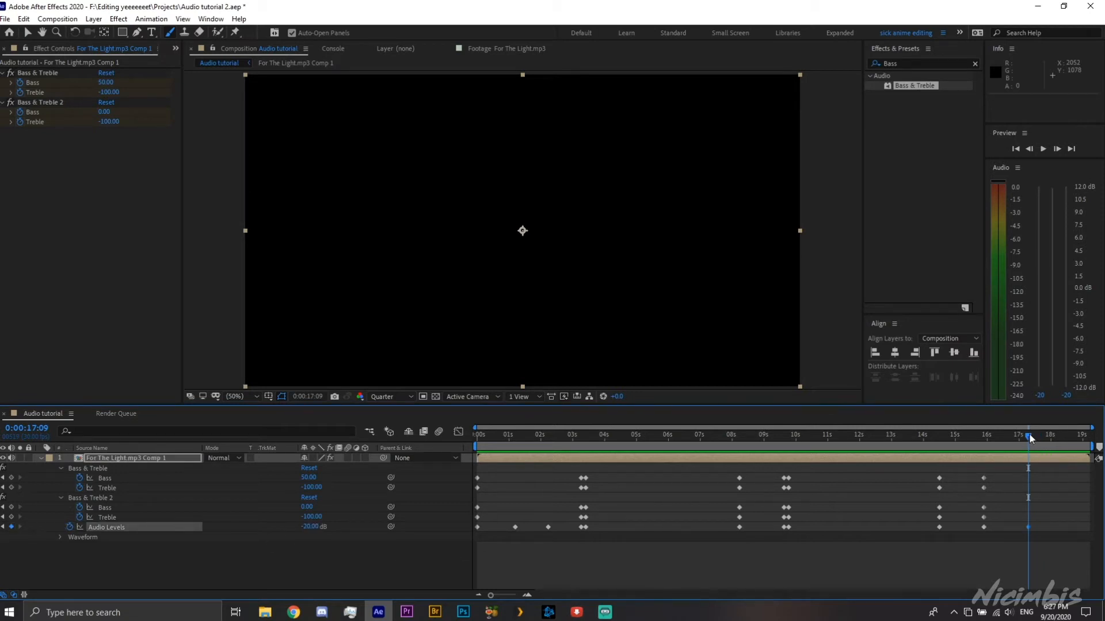
{"action": "left_click_drag", "start_coordinate": [1029, 436], "coordinate": [1088, 440]}
{"action": "left_click", "coordinate": [311, 527]}
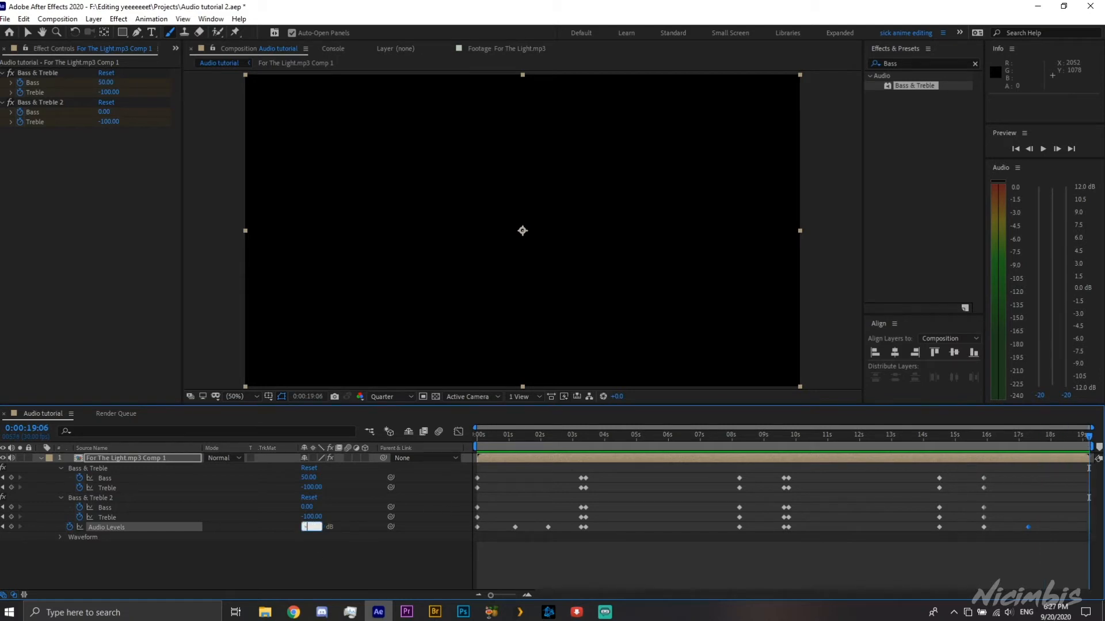
{"action": "type", "text": "-50"}
{"action": "key", "text": "Return"}
Preview the fade-out from 0:00:13:02 and return to the composition's start
{"action": "left_click_drag", "start_coordinate": [1036, 437], "coordinate": [892, 453]}
{"action": "key", "text": "space"}
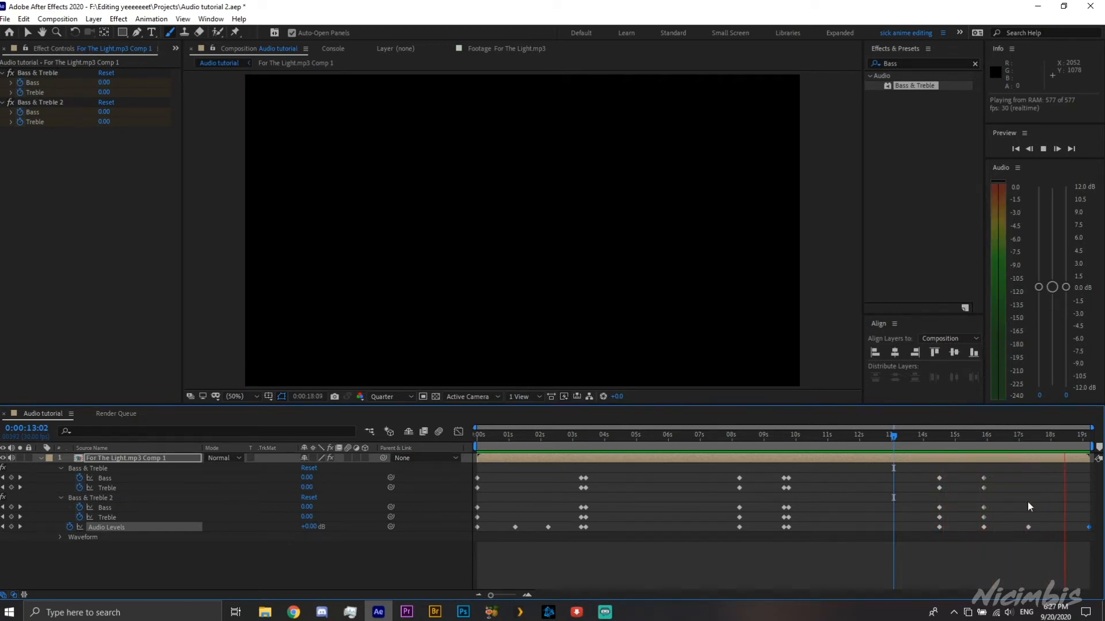
{"action": "key", "text": "space"}
{"action": "left_click_drag", "start_coordinate": [1078, 438], "coordinate": [362, 446]}
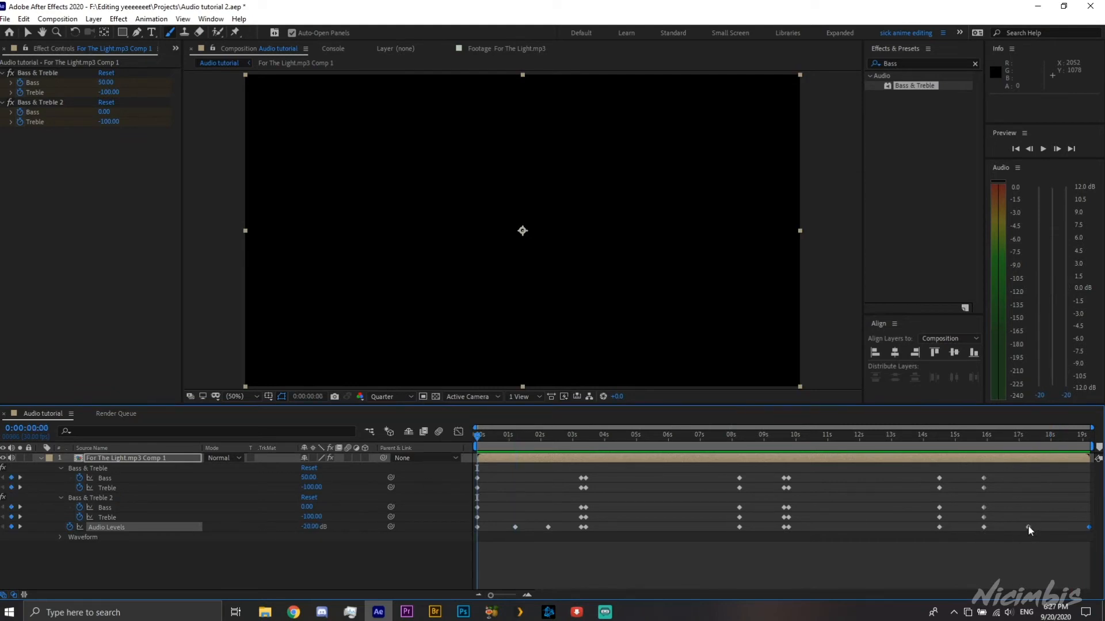
Move the Audio Levels keyframe at 0:00:17:09 to about 0:00:16:25, previewing the fade-out and the song from its start
{"action": "left_click_drag", "start_coordinate": [1027, 526], "coordinate": [1015, 526]}
{"action": "key", "text": "space"}
{"action": "left_click", "coordinate": [969, 435]}
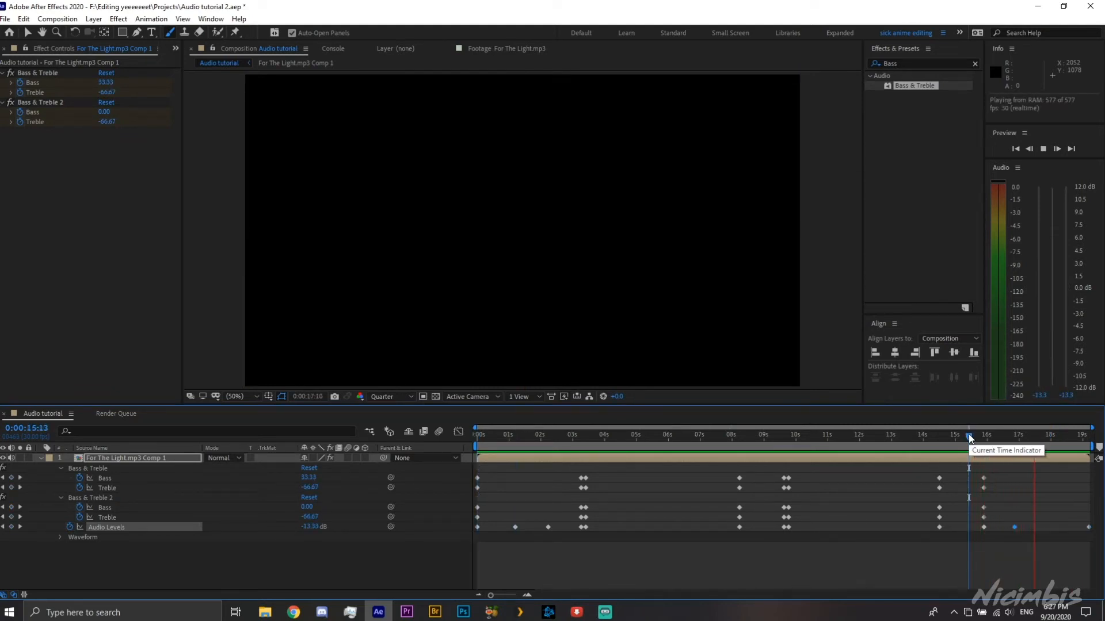
{"action": "key", "text": "space"}
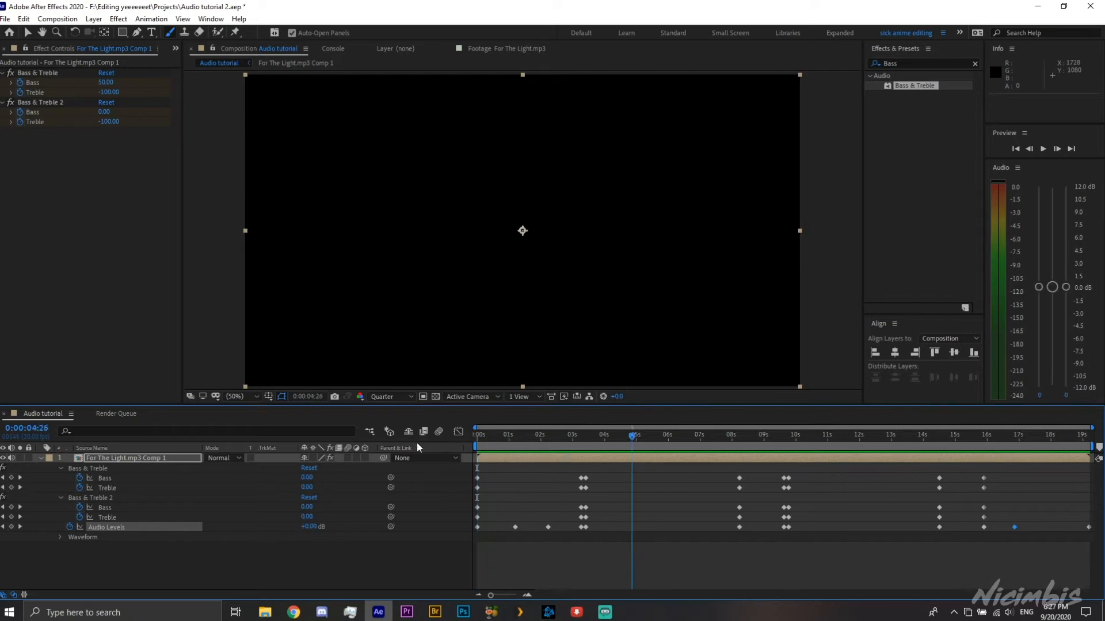
{"action": "key", "text": "space"}
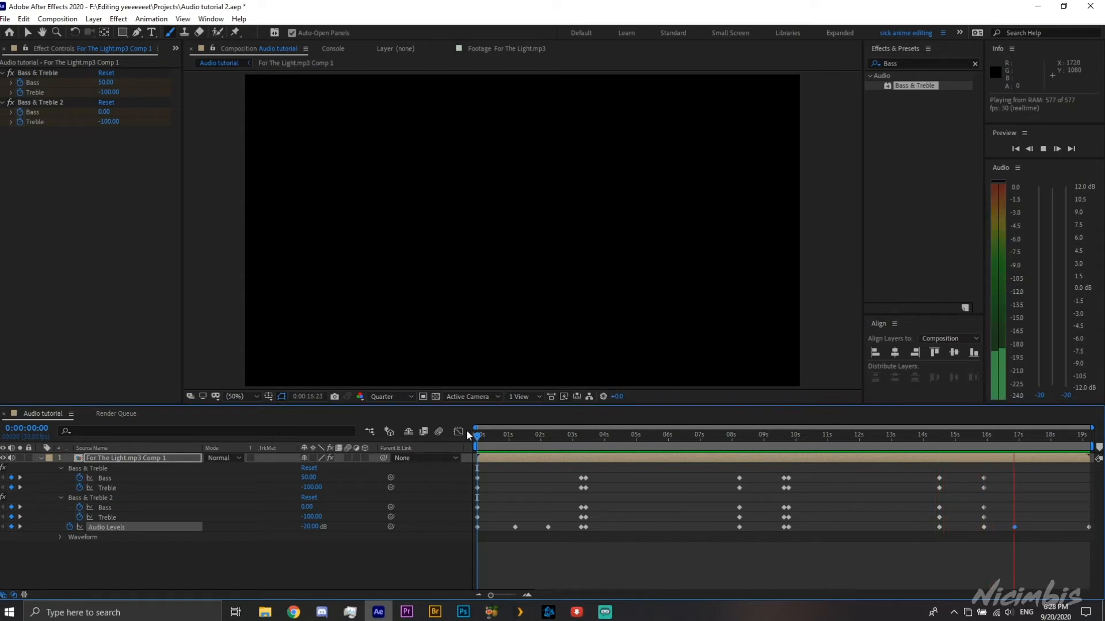
{"action": "key", "text": "space"}
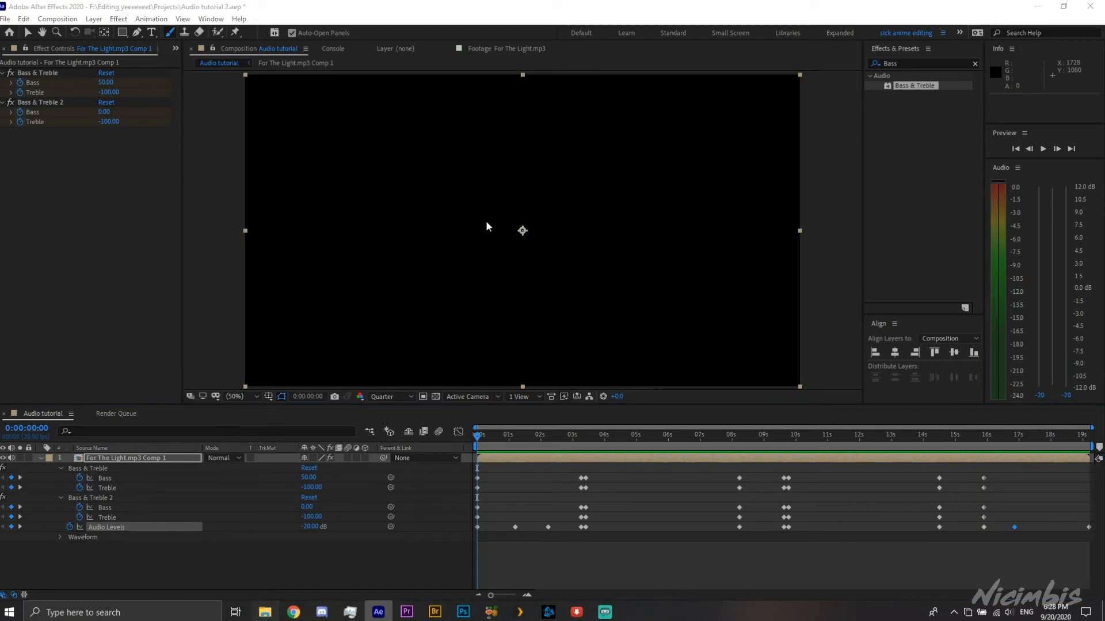
Import POPULAR WHOOSH SOUND EFFECTS FOR EDITS.mp3 from File Explorer, preview it as footage, and trim its out point after the first whoosh
{"action": "key", "text": "alt+Tab"}
{"action": "left_click_drag", "start_coordinate": [801, 257], "coordinate": [27, 260]}
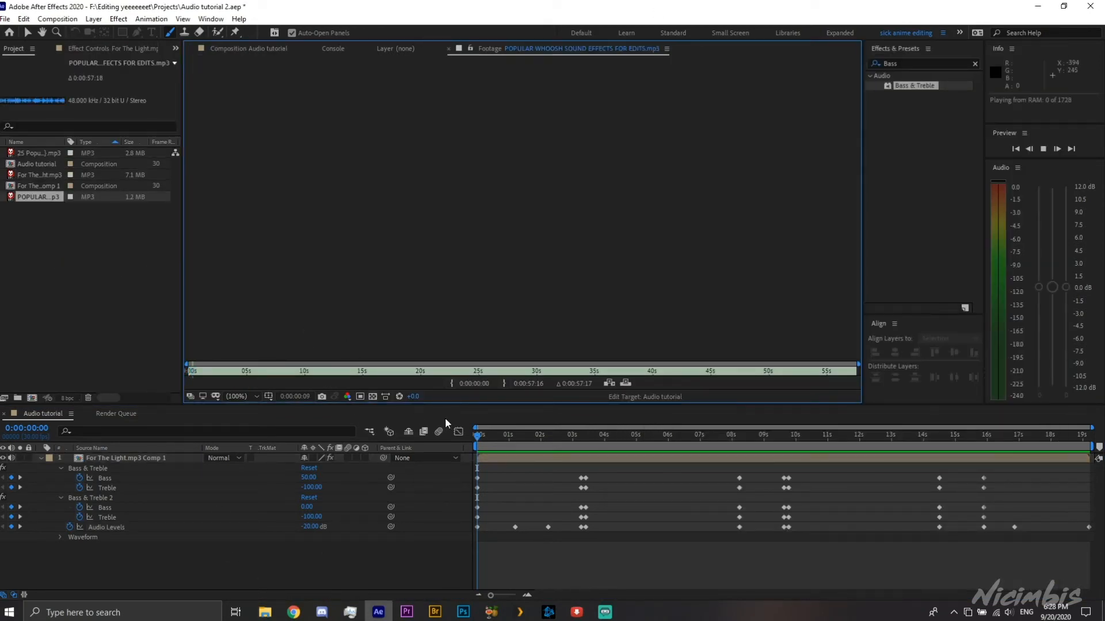
{"action": "key", "text": "space"}
{"action": "key", "text": "space"}
{"action": "left_click", "coordinate": [504, 384]}
Place the trimmed whoosh clip below the song at about 0:00:03:05 and display its waveform
{"action": "left_click_drag", "start_coordinate": [38, 197], "coordinate": [579, 528]}
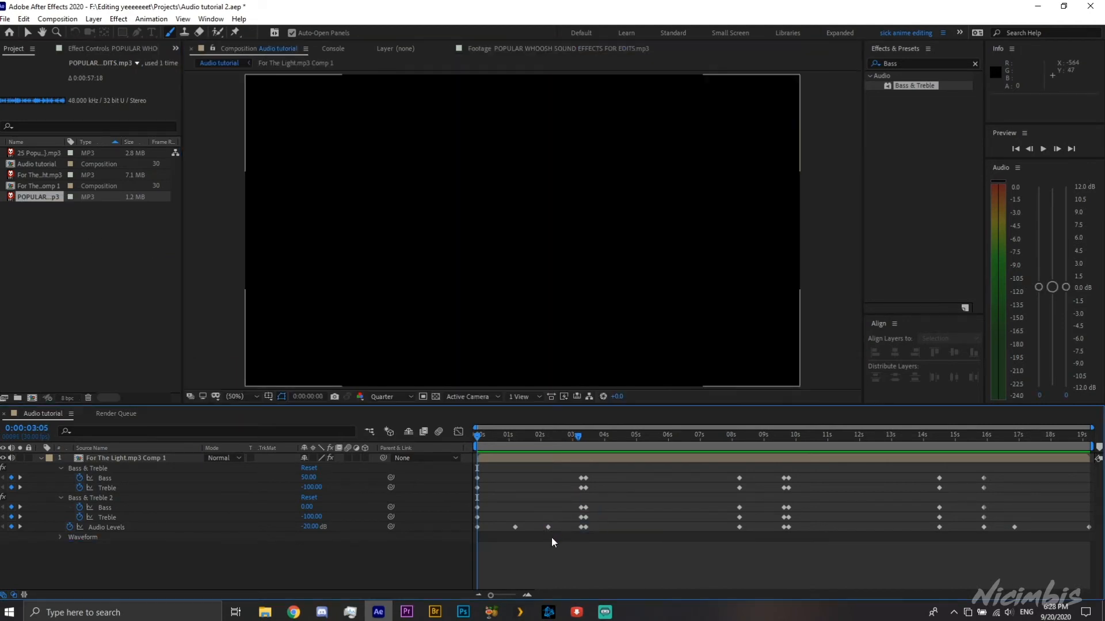
{"action": "key", "text": "k"}
{"action": "key", "text": "l"}
{"action": "key", "text": "l"}
{"action": "key", "text": "l"}
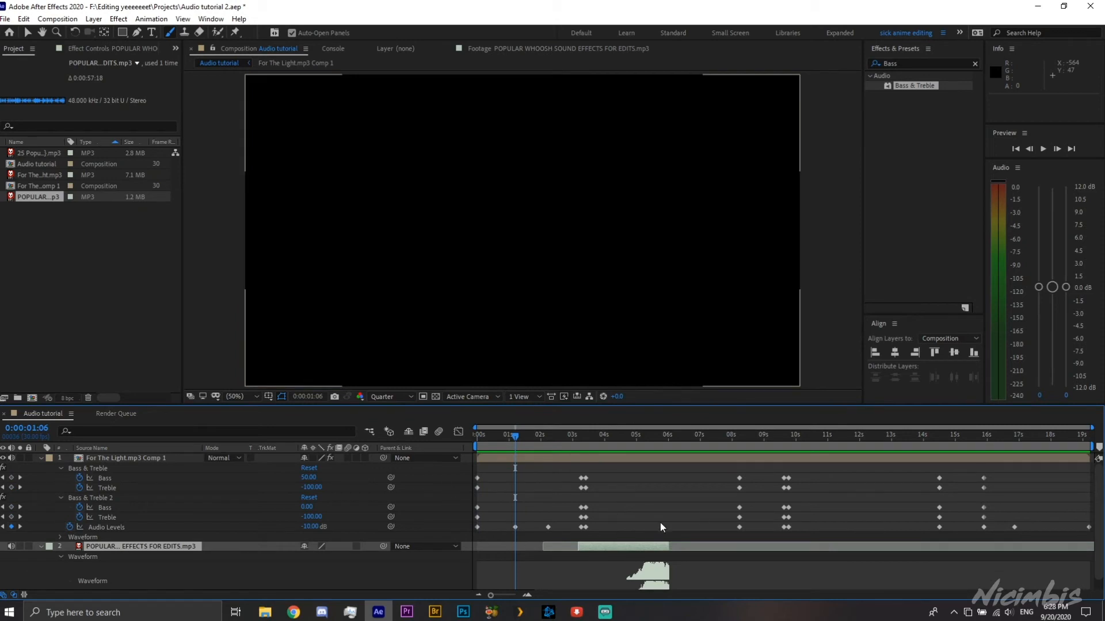
Trim the quiet lead-in off the whoosh clip, shift it to start at about 0:00:02:08 over the first transition, and preview it
{"action": "left_click_drag", "start_coordinate": [632, 549], "coordinate": [584, 548]}
{"action": "left_click_drag", "start_coordinate": [622, 548], "coordinate": [673, 553]}
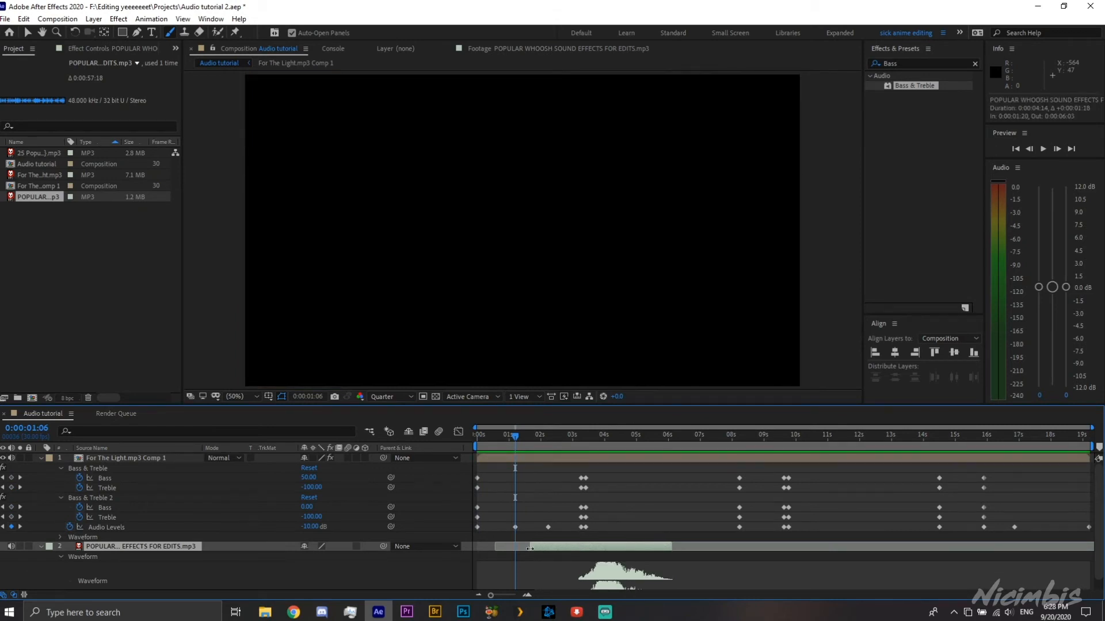
{"action": "left_click_drag", "start_coordinate": [529, 548], "coordinate": [600, 552]}
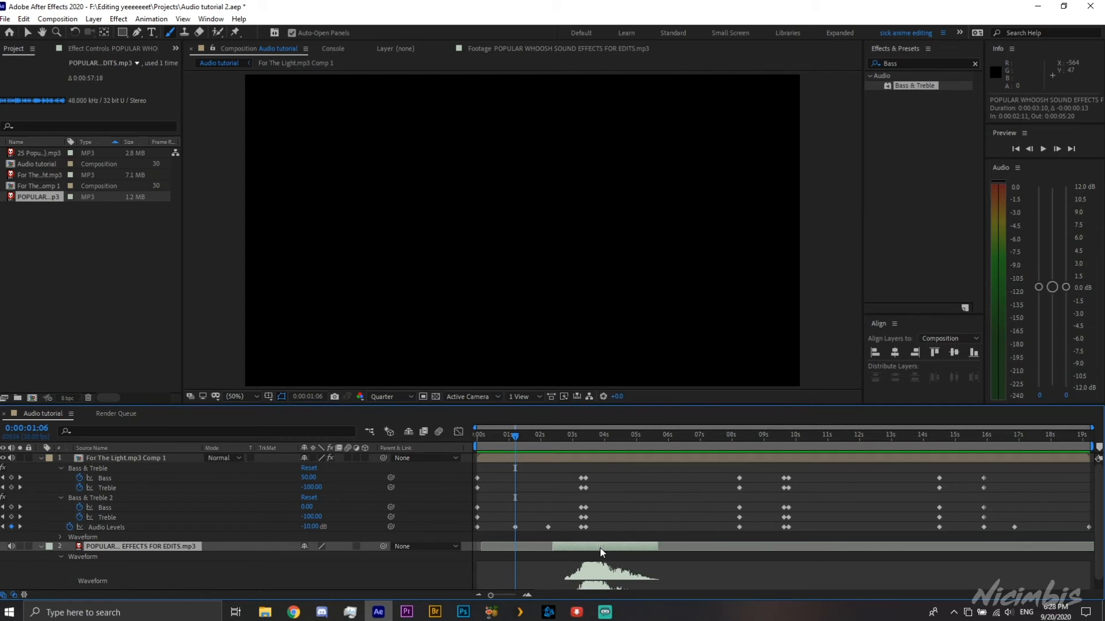
{"action": "key", "text": "Home"}
{"action": "key", "text": "space"}
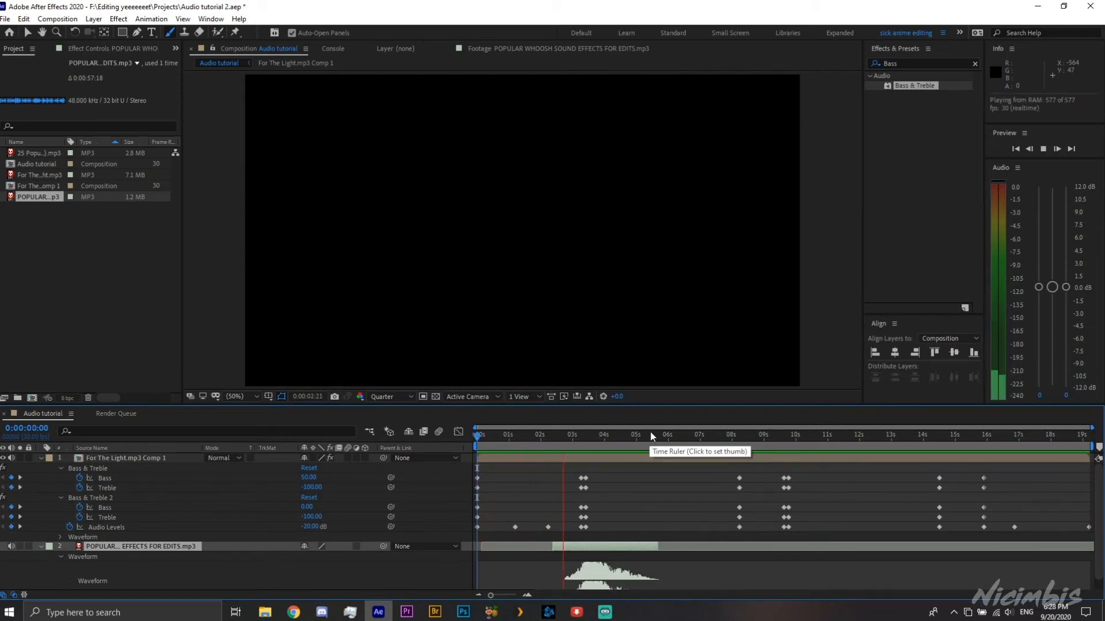
{"action": "key", "text": "space"}
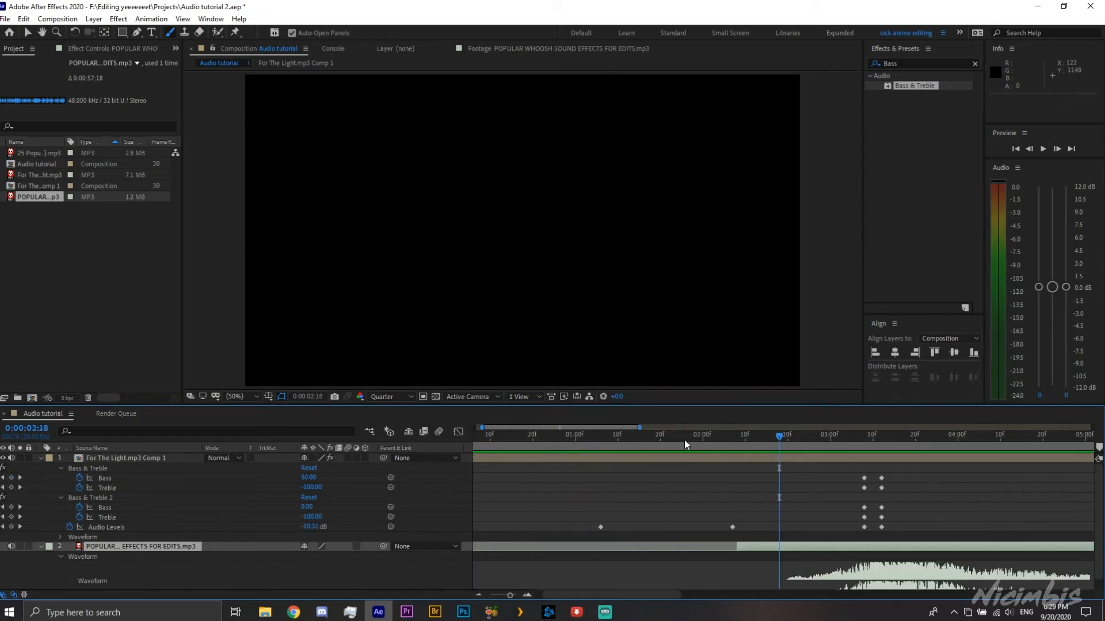
{"action": "key", "text": "space"}
{"action": "key", "text": "space"}
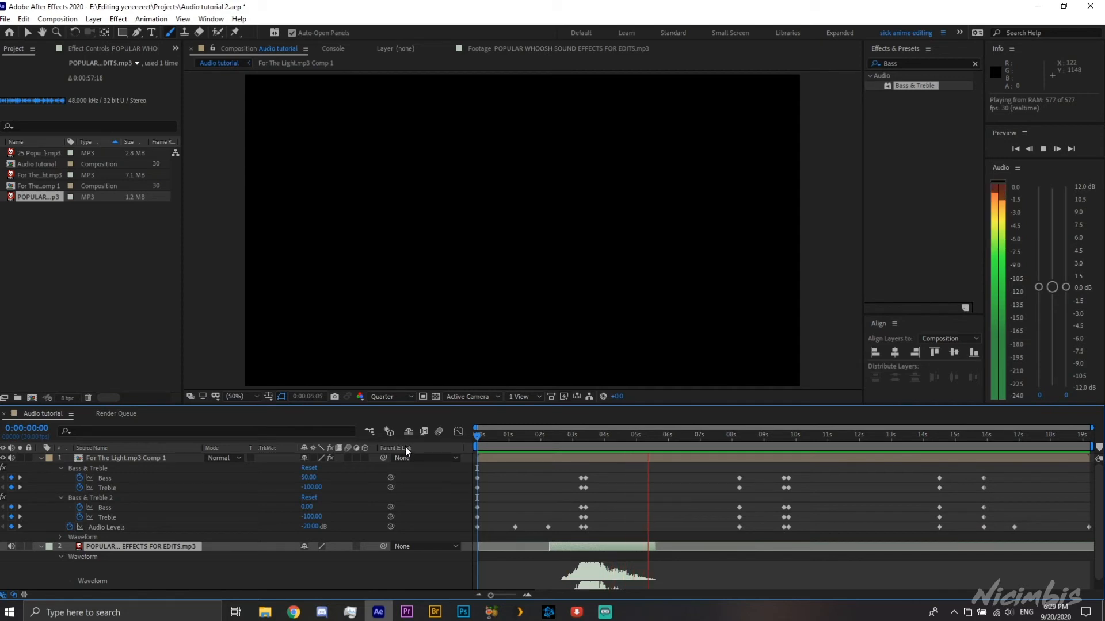
{"action": "key", "text": "space"}
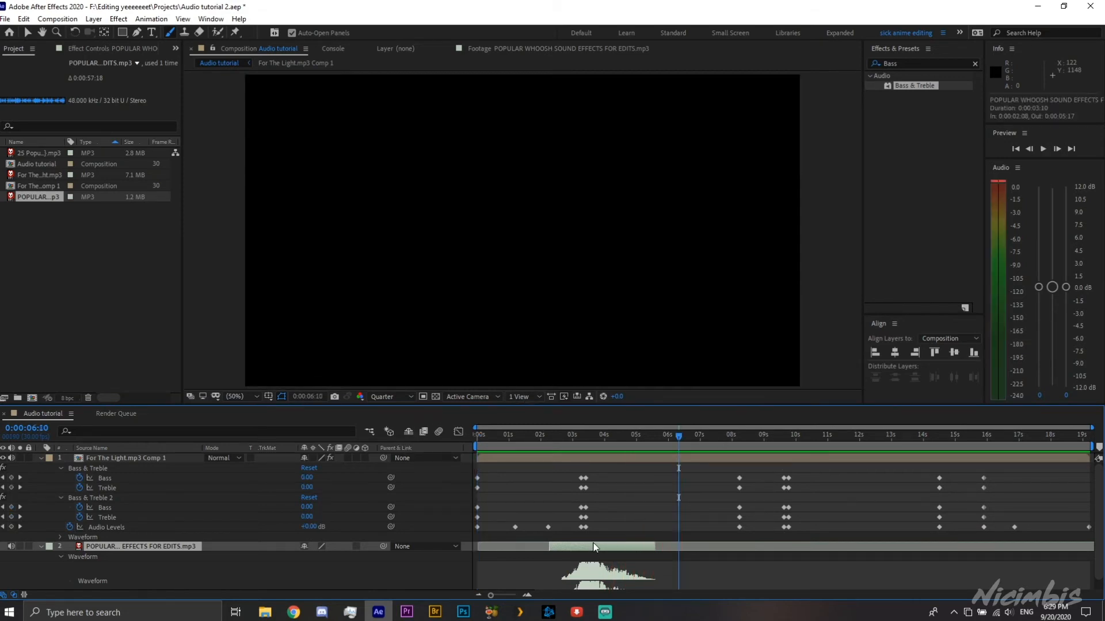
Duplicate the whoosh clip twice, start the copies at about 0:00:08:22 and 0:00:15:01, and preview the composition from the beginning
{"action": "key", "text": "ctrl+d"}
{"action": "left_click_drag", "start_coordinate": [602, 538], "coordinate": [806, 532]}
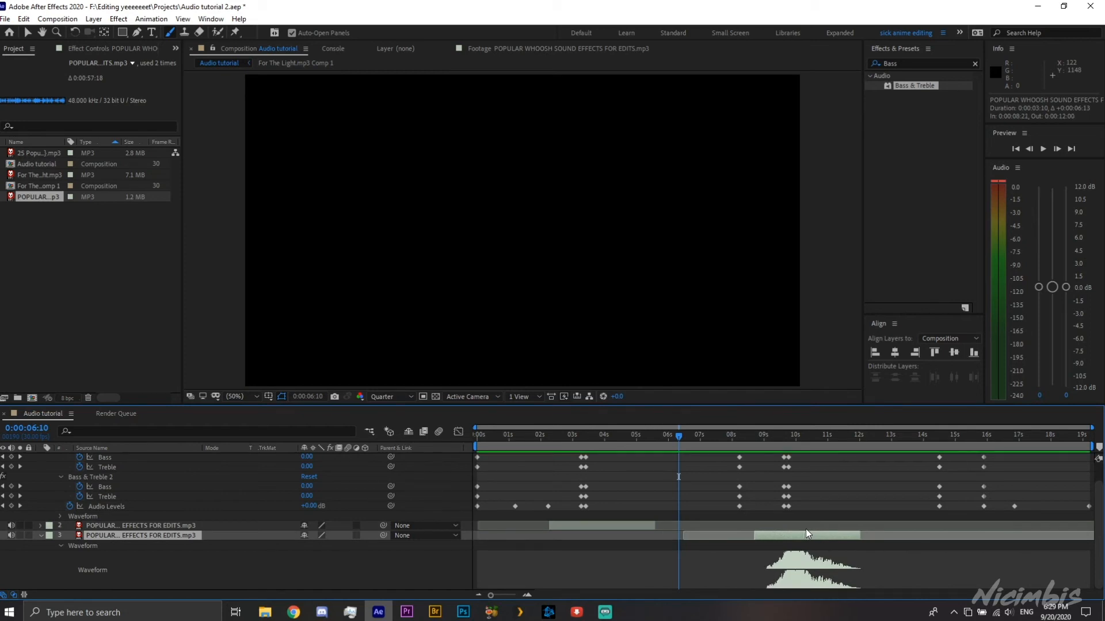
{"action": "key", "text": "ctrl+d"}
{"action": "left_click_drag", "start_coordinate": [801, 546], "coordinate": [1002, 549]}
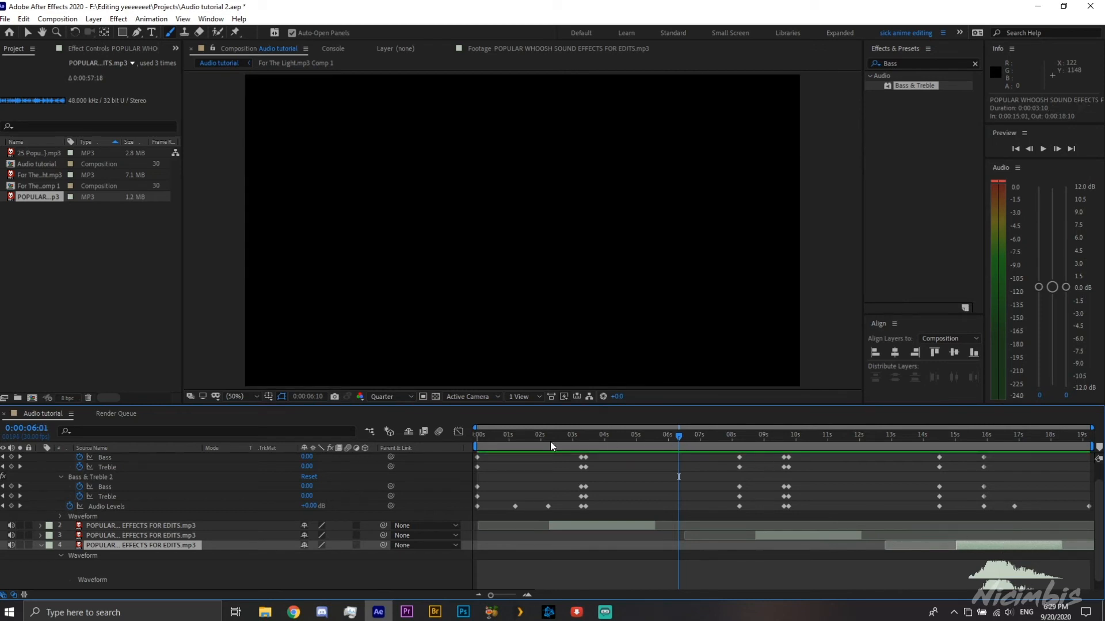
{"action": "left_click", "coordinate": [491, 439]}
{"action": "key", "text": "space"}
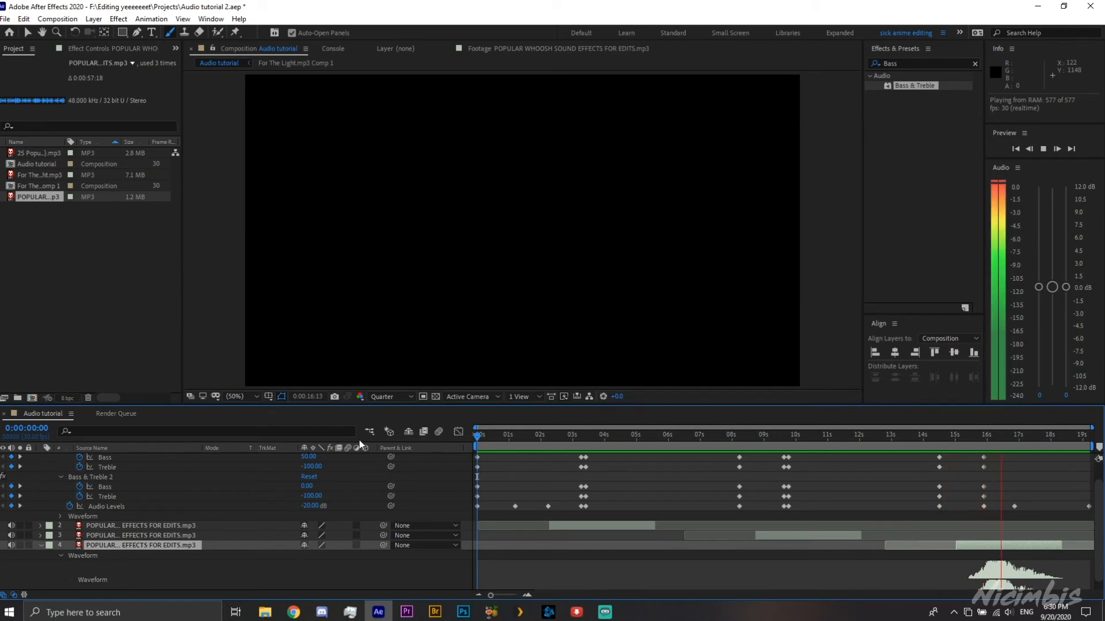
{"action": "left_click", "coordinate": [538, 439]}
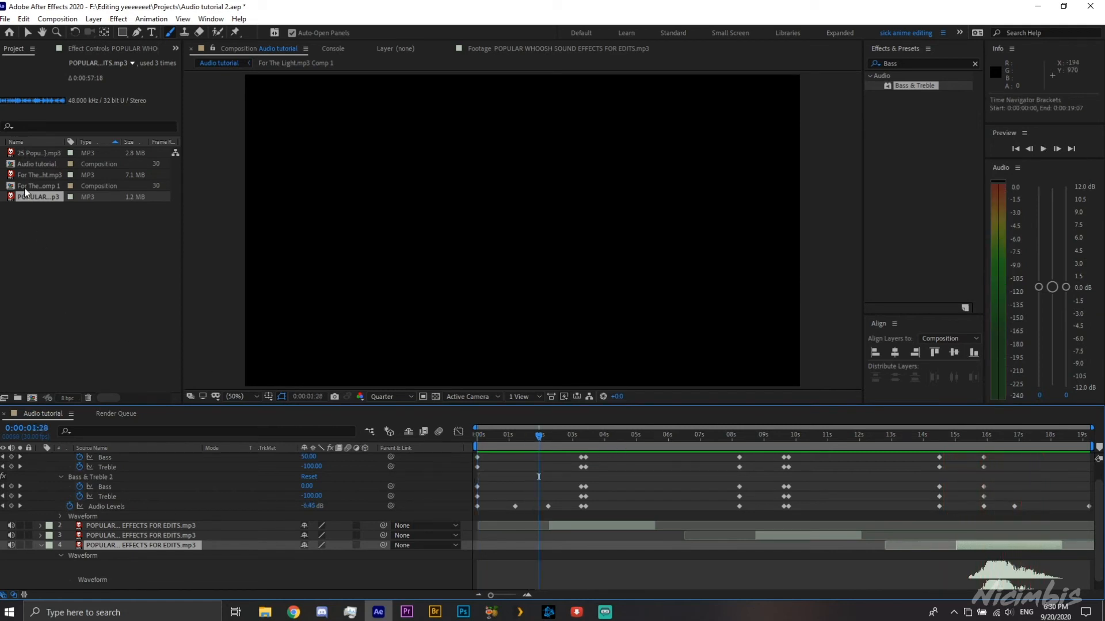
Open the 25 Popular Sound FX footage, trim it to 0:00:57:07–0:00:59:10, and collapse the last whoosh layer's properties
{"action": "double_click", "coordinate": [39, 154]}
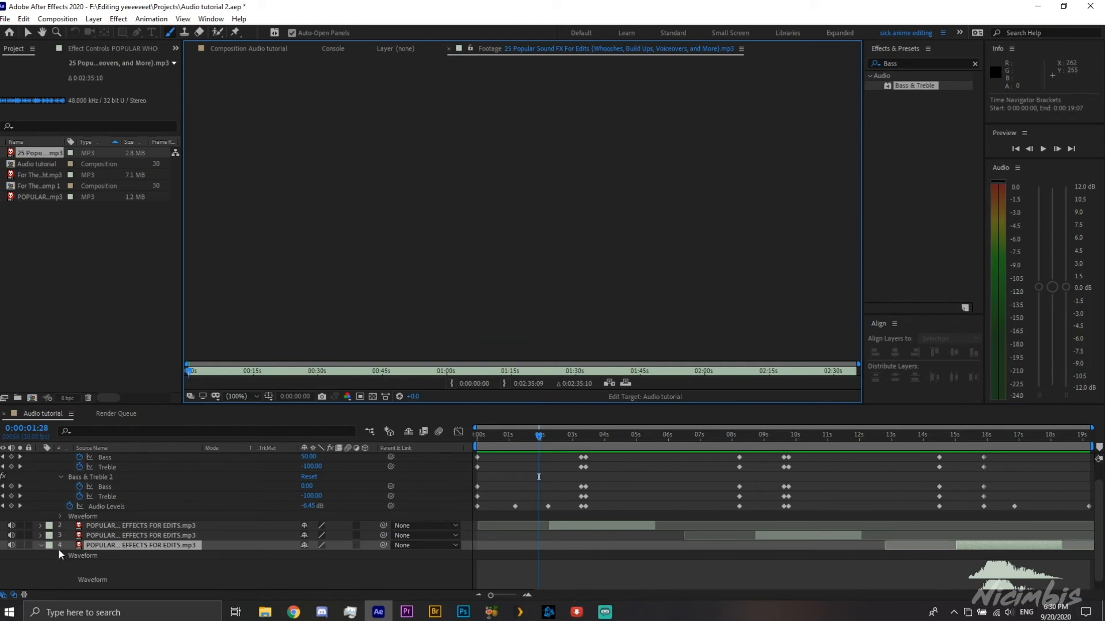
{"action": "left_click", "coordinate": [37, 544]}
{"action": "left_click", "coordinate": [40, 544]}
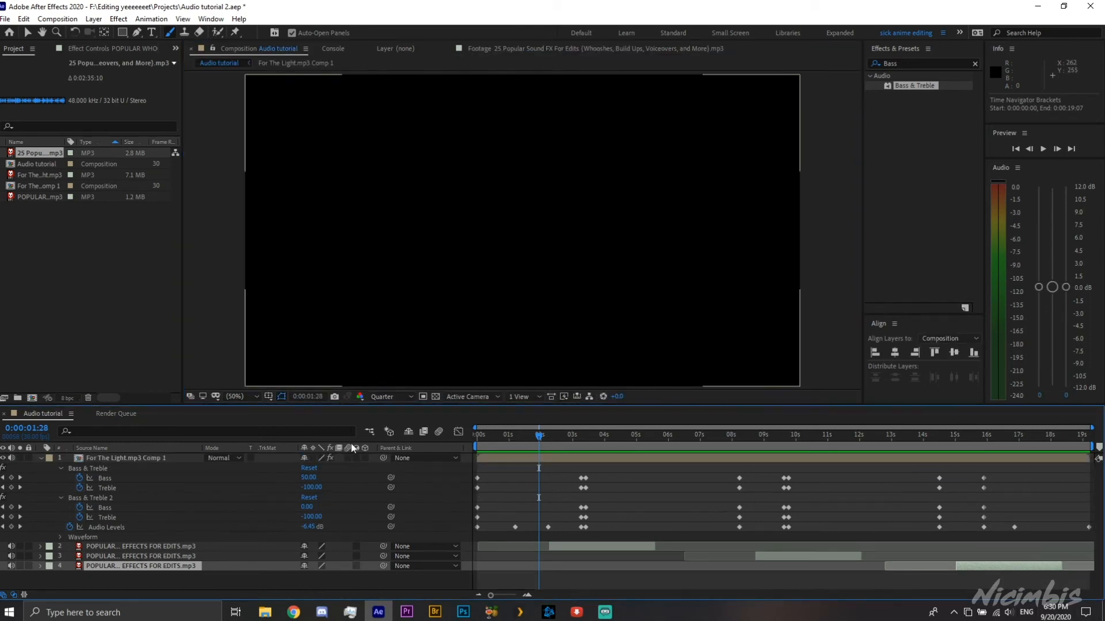
{"action": "double_click", "coordinate": [40, 154]}
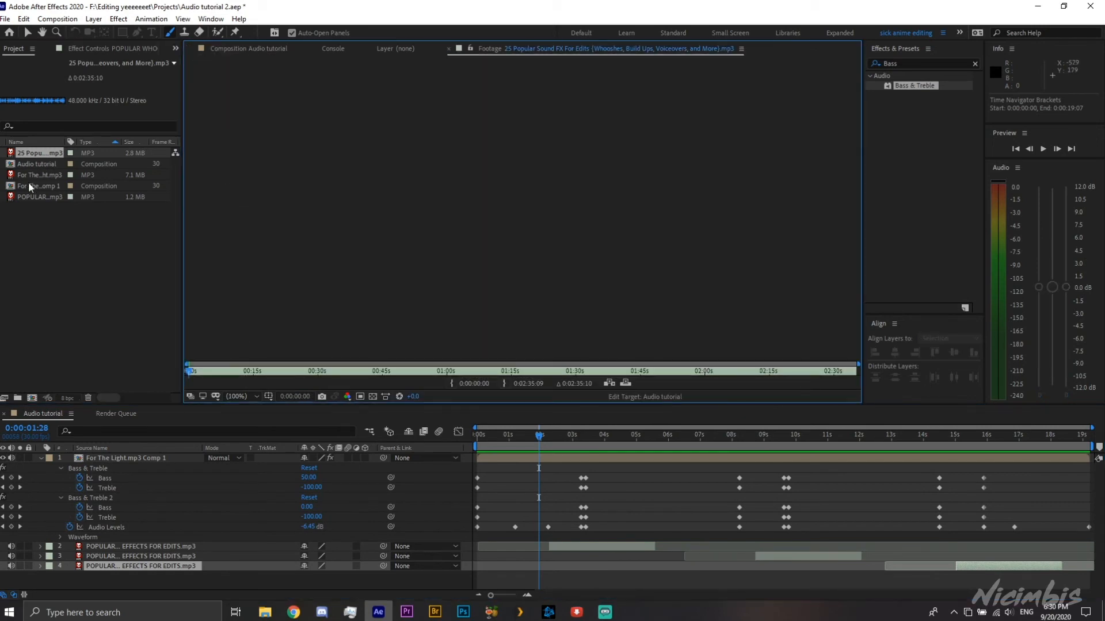
{"action": "left_click", "coordinate": [446, 371]}
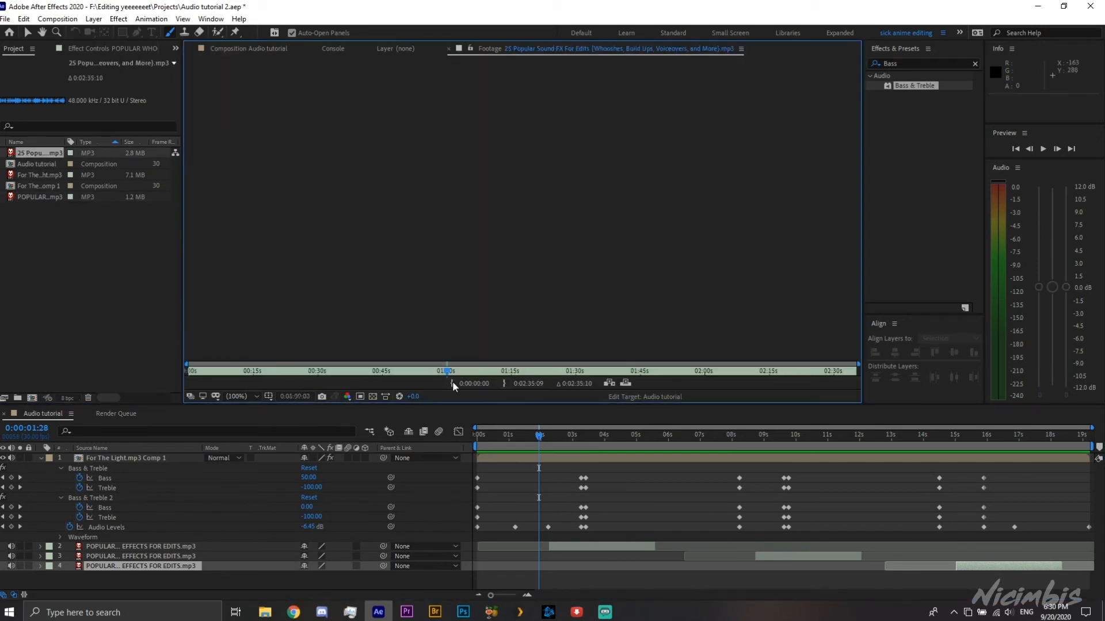
{"action": "left_click", "coordinate": [452, 383]}
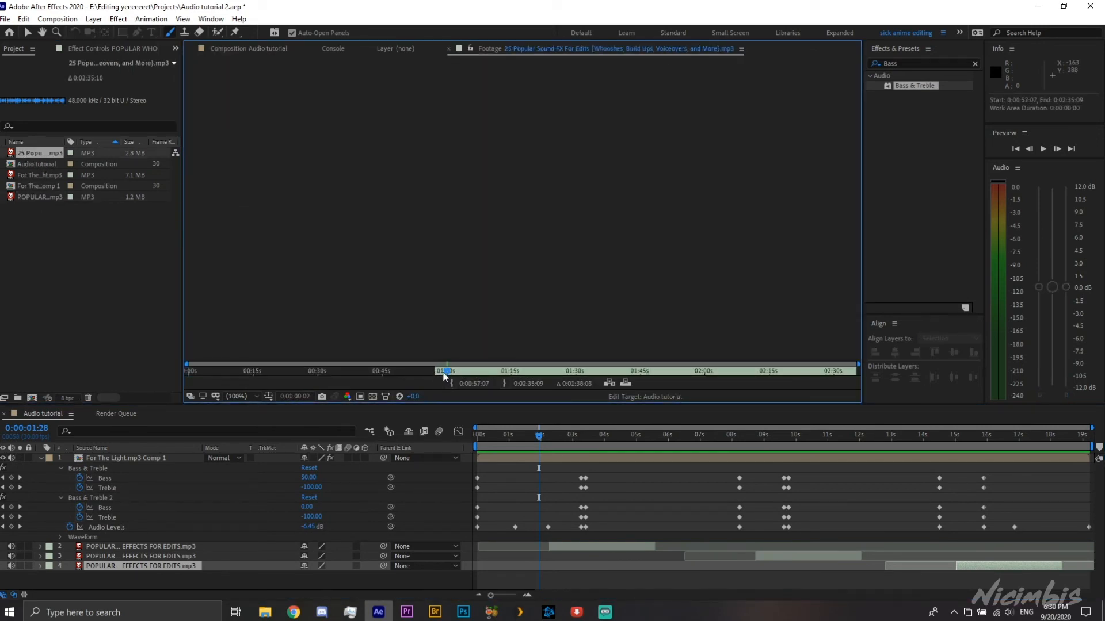
{"action": "key", "text": "space"}
Place the trimmed build-up sound below the song with its waveform shown, fit it from 0:00:00:16 to 0:00:03:06, and preview it
{"action": "left_click_drag", "start_coordinate": [40, 153], "coordinate": [148, 543]}
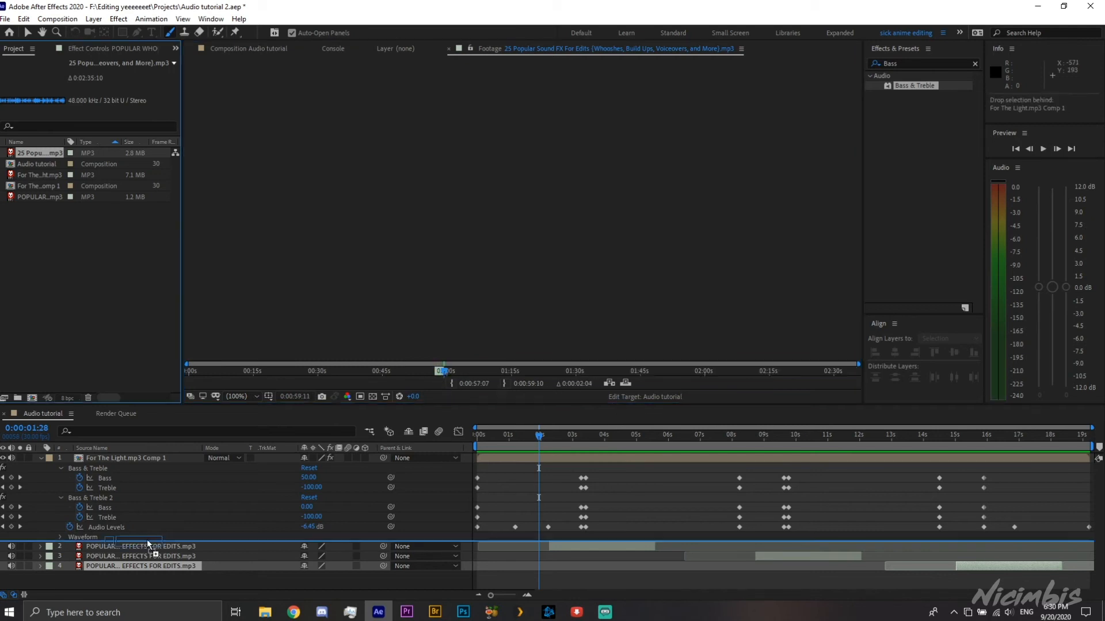
{"action": "key", "text": "l"}
{"action": "key", "text": "l"}
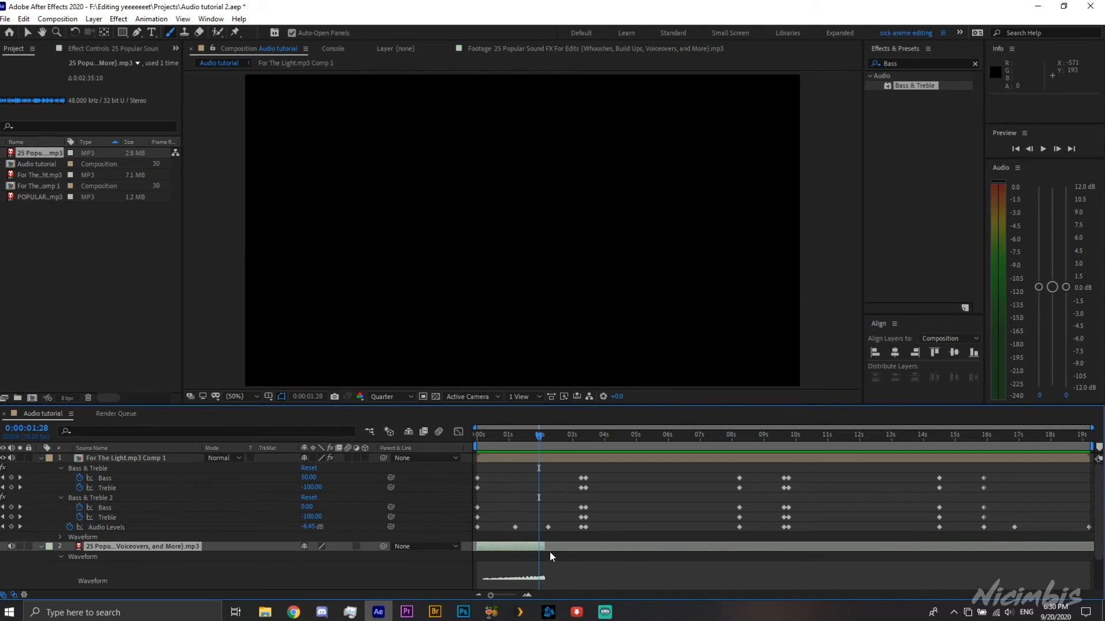
{"action": "scroll", "coordinate": [550, 552], "scroll_direction": "down", "scroll_amount": 2}
{"action": "left_click_drag", "start_coordinate": [544, 517], "coordinate": [579, 519]}
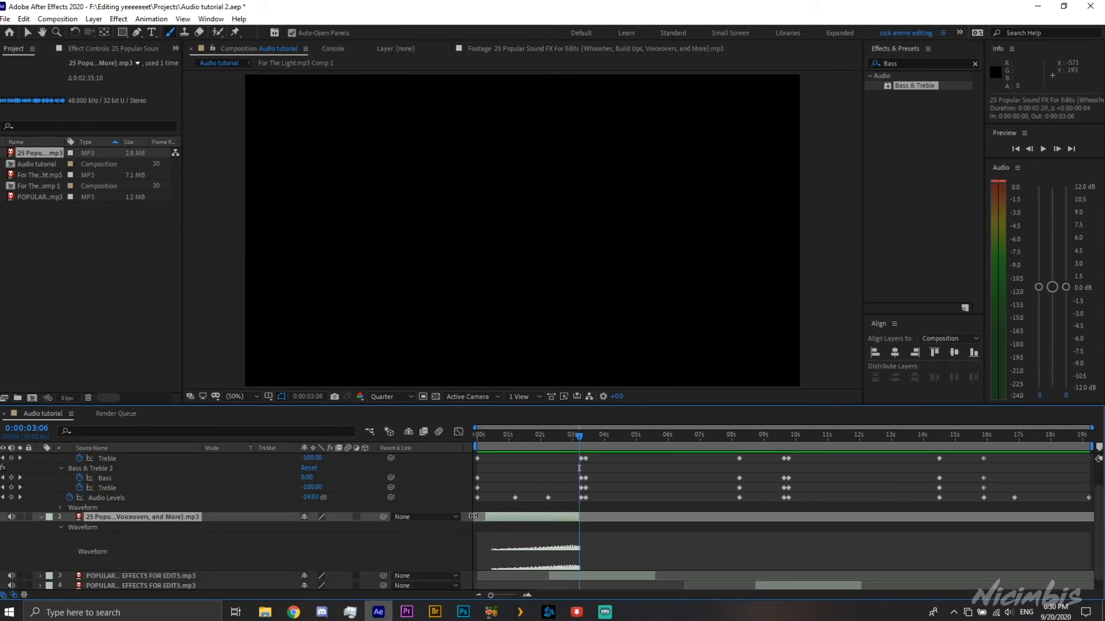
{"action": "left_click_drag", "start_coordinate": [488, 518], "coordinate": [495, 518]}
{"action": "key", "text": "space"}
{"action": "key", "text": "space"}
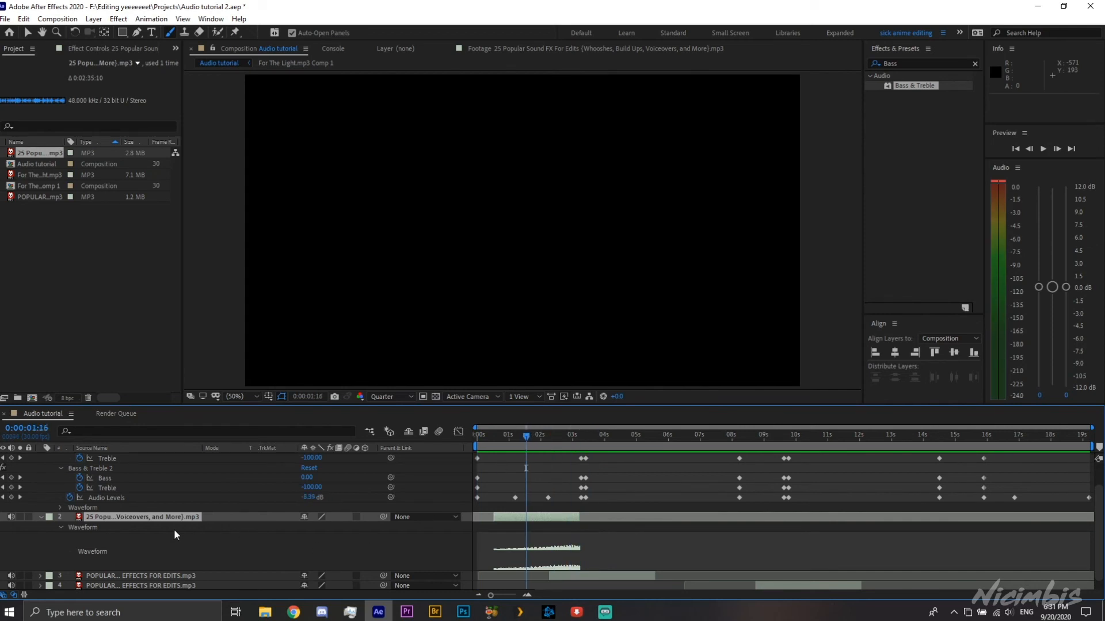
Set the build-up sound layer's Audio Levels to +5 dB
{"action": "key", "text": "l"}
{"action": "left_click", "coordinate": [314, 544]}
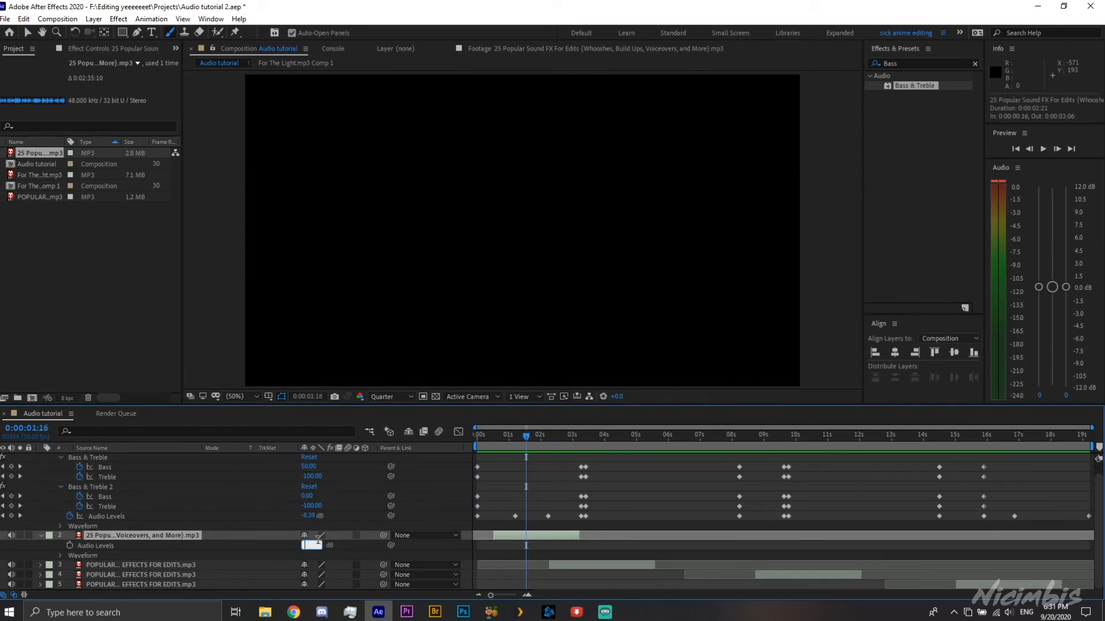
{"action": "type", "text": "5"}
{"action": "key", "text": "Return"}
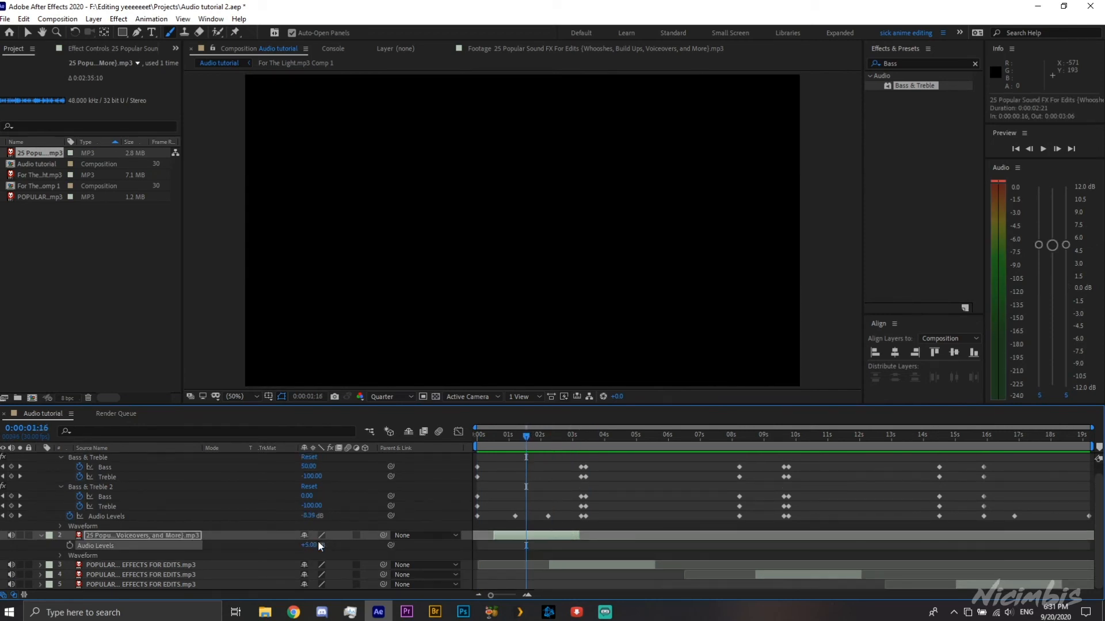
Keyframe the build-up's Audio Levels from +5 dB at 0:00:03:08 to -10 dB at 0:00:03:12, and preview from the start
{"action": "left_click", "coordinate": [583, 437]}
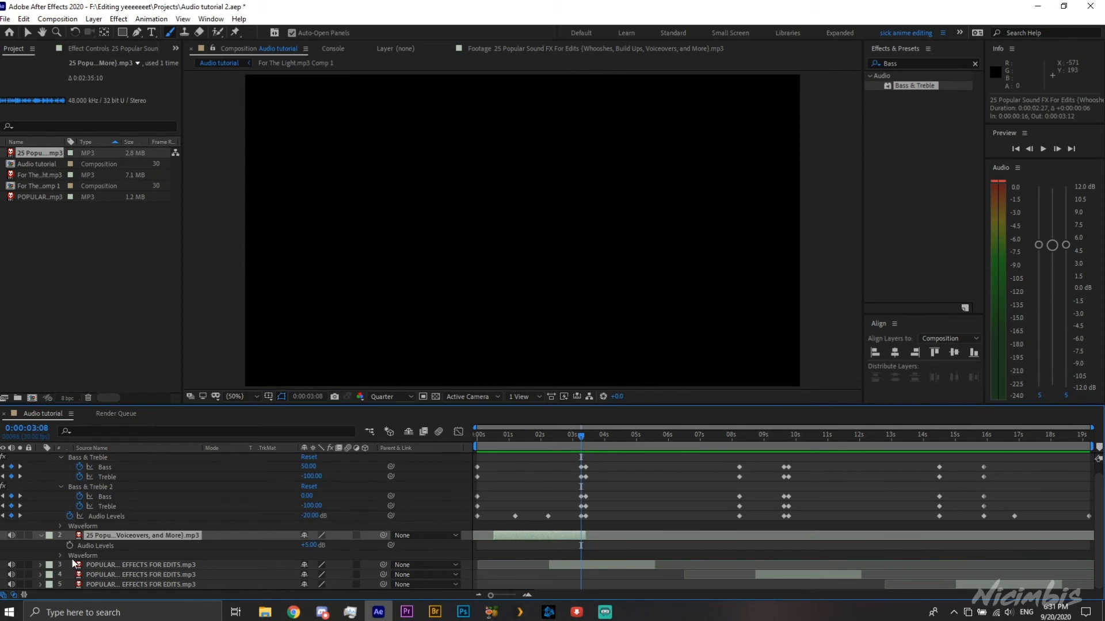
{"action": "left_click", "coordinate": [69, 546]}
{"action": "left_click", "coordinate": [586, 438]}
{"action": "left_click", "coordinate": [314, 544]}
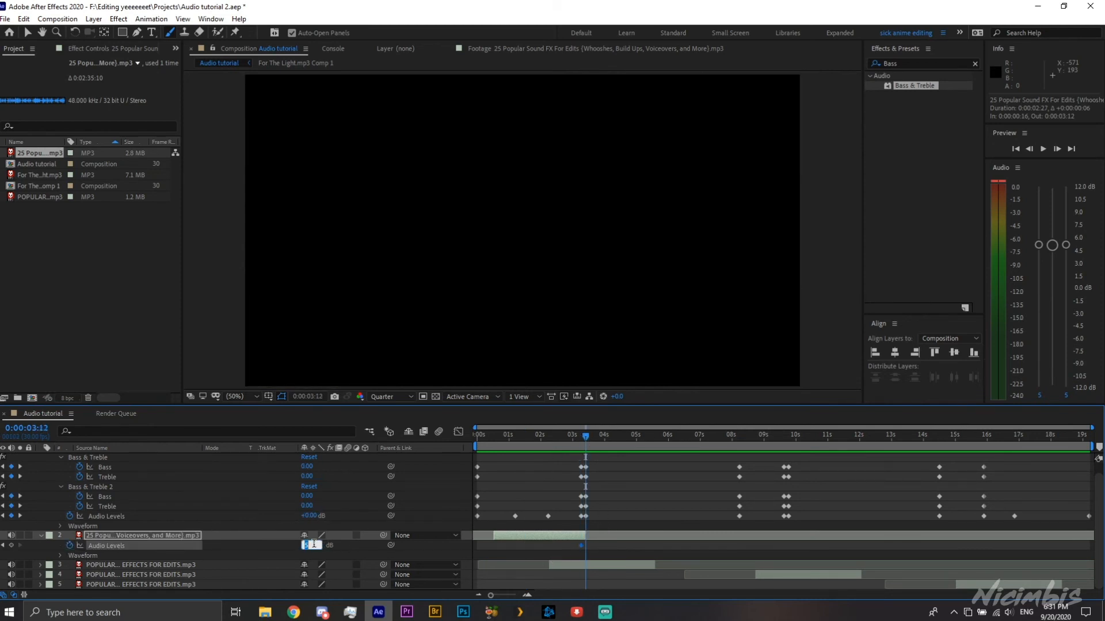
{"action": "type", "text": "-10"}
{"action": "key", "text": "Return"}
{"action": "key", "text": "space"}
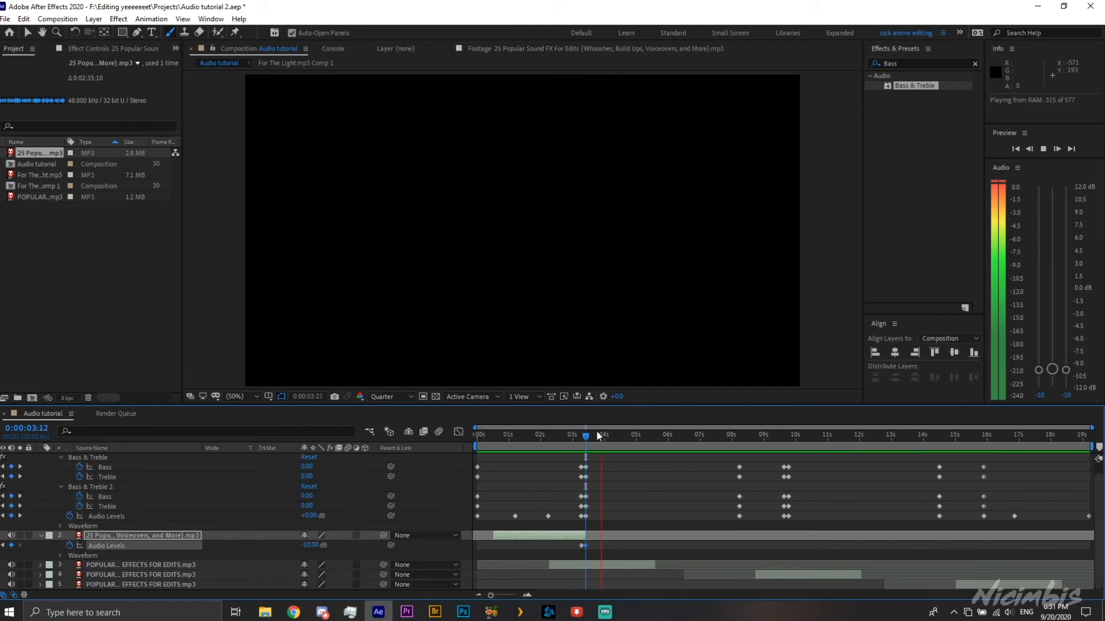
{"action": "key", "text": "Home"}
{"action": "key", "text": "space"}
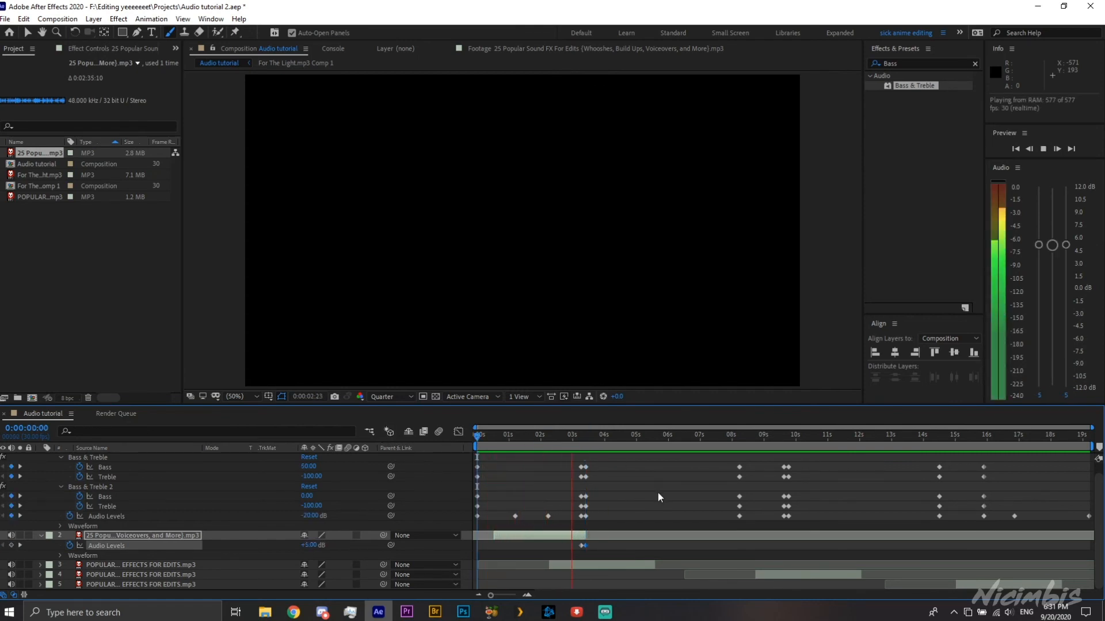
{"action": "key", "text": "space"}
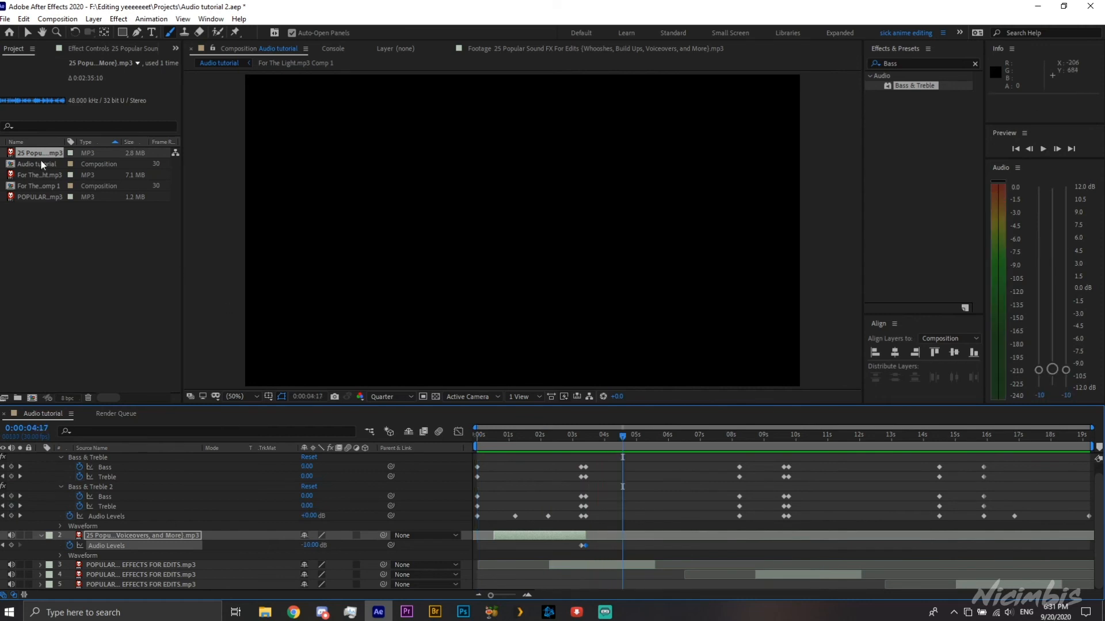
{"action": "key", "text": "Home"}
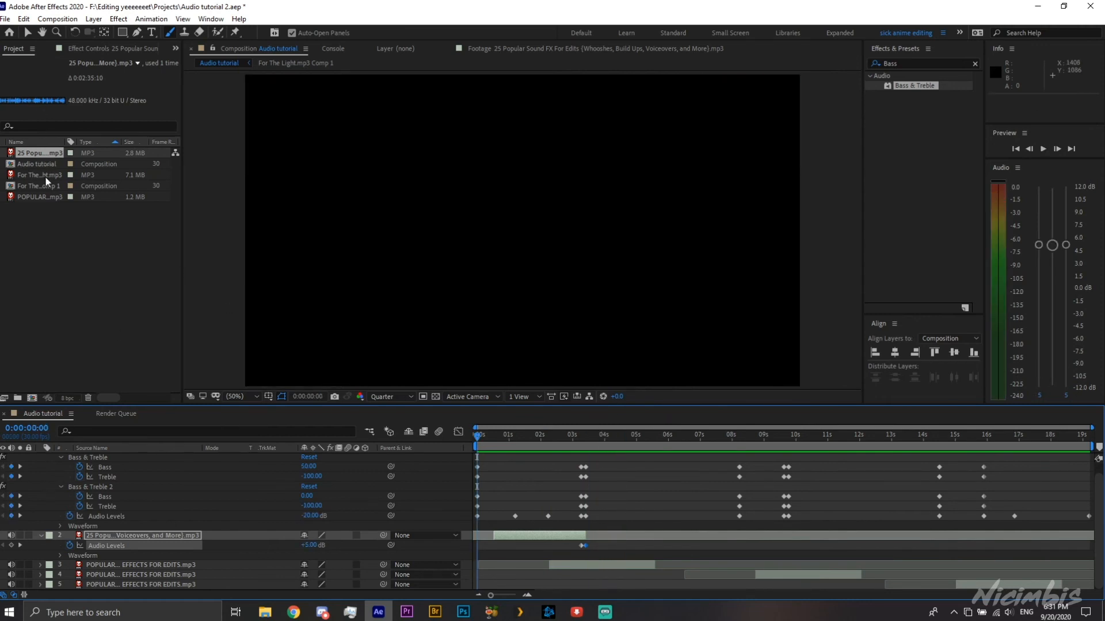
Trim the 25 Popular Sound FX footage to 0:01:16:22–0:01:17:03, place it below the song at about 0:00:02:25, and preview it
{"action": "double_click", "coordinate": [46, 152]}
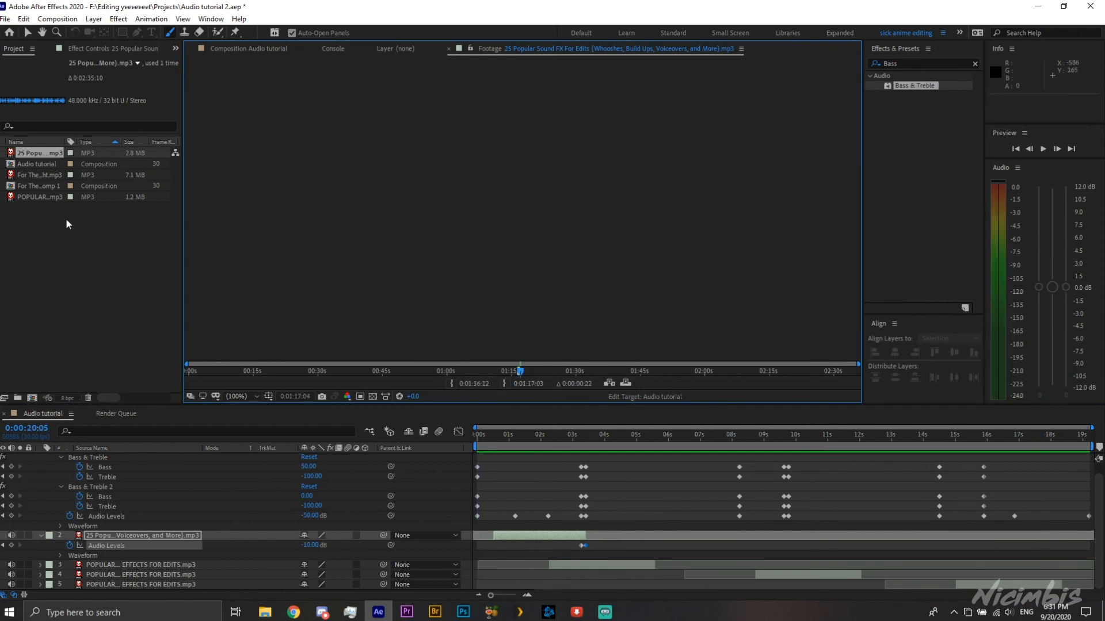
{"action": "left_click_drag", "start_coordinate": [37, 153], "coordinate": [578, 532]}
{"action": "key", "text": "space"}
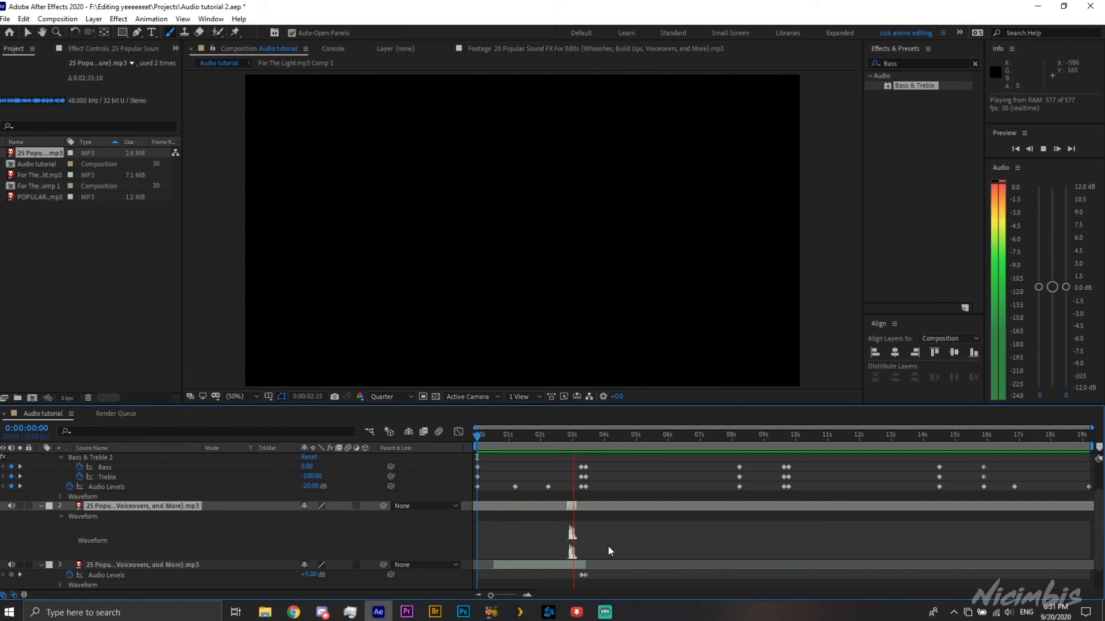
Set the Audio Levels of the short sound effect at 0:00:02:25 to -5 dB
{"action": "left_click", "coordinate": [144, 505]}
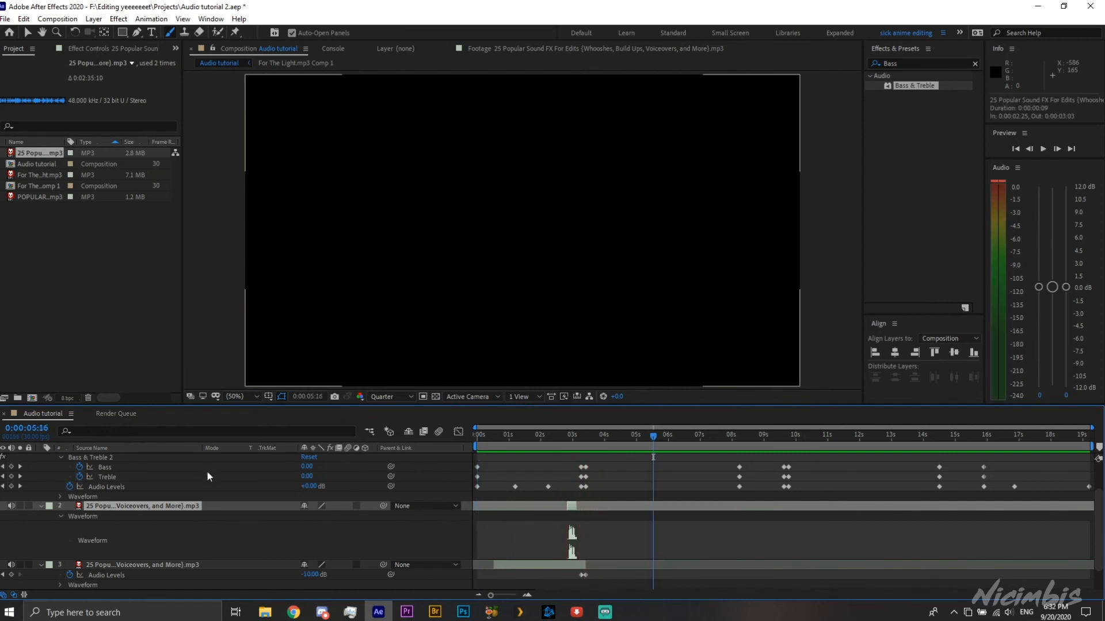
{"action": "key", "text": "l"}
{"action": "left_click", "coordinate": [312, 515]}
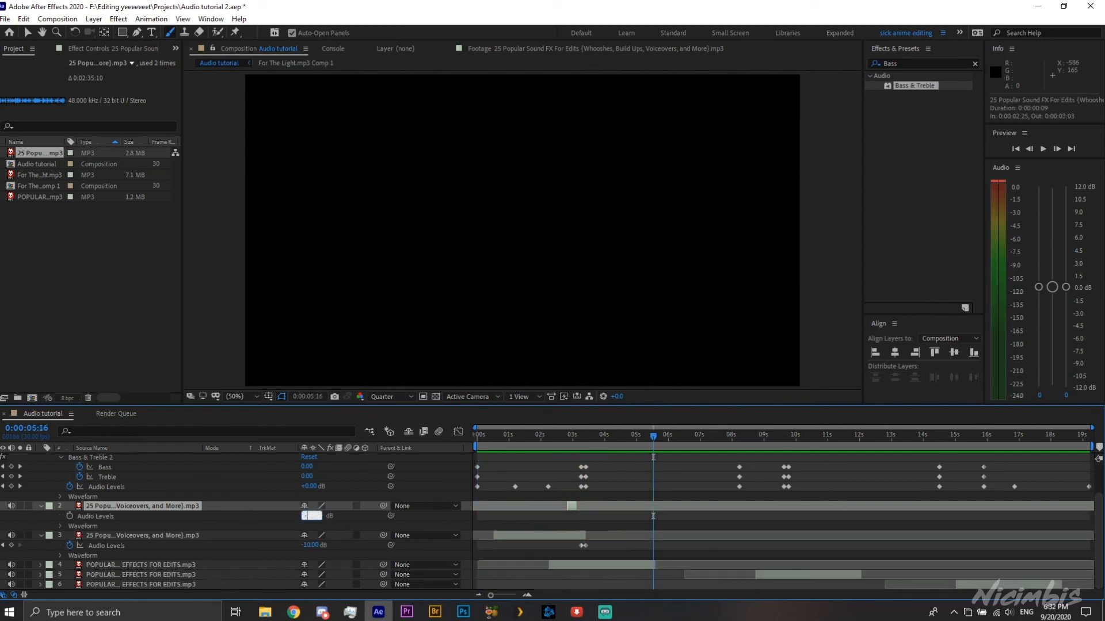
{"action": "type", "text": "-5"}
{"action": "key", "text": "Return"}
Duplicate the short sound effect, move the copy to about 0:00:15:20, preview it, and return the playhead to 0:00:02:29
{"action": "key", "text": "ctrl+d"}
{"action": "left_click", "coordinate": [803, 436]}
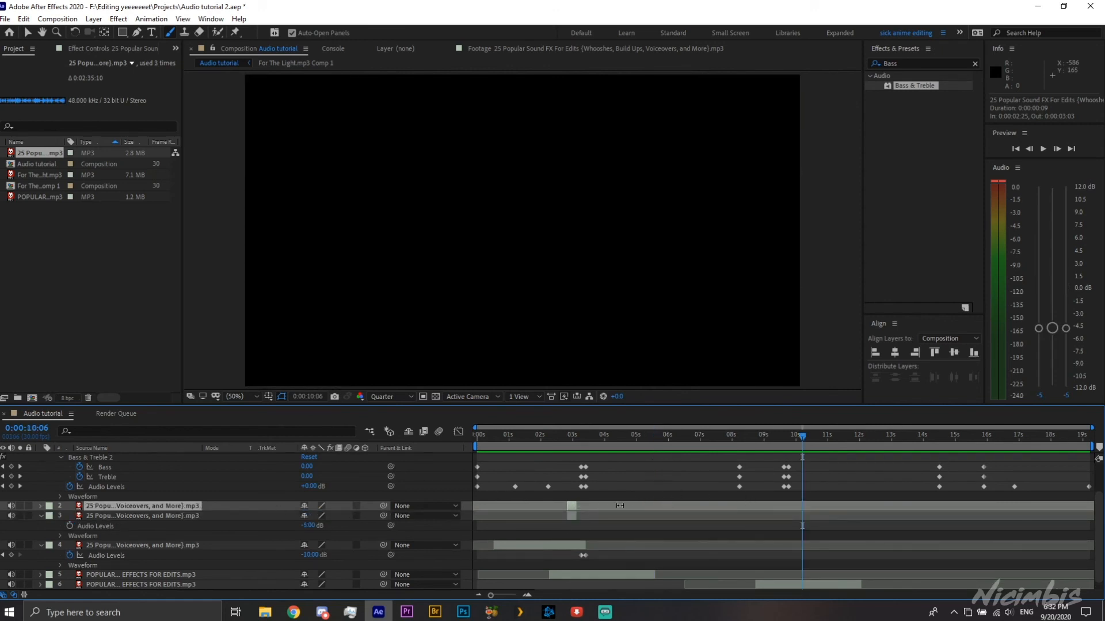
{"action": "left_click_drag", "start_coordinate": [571, 506], "coordinate": [952, 537]}
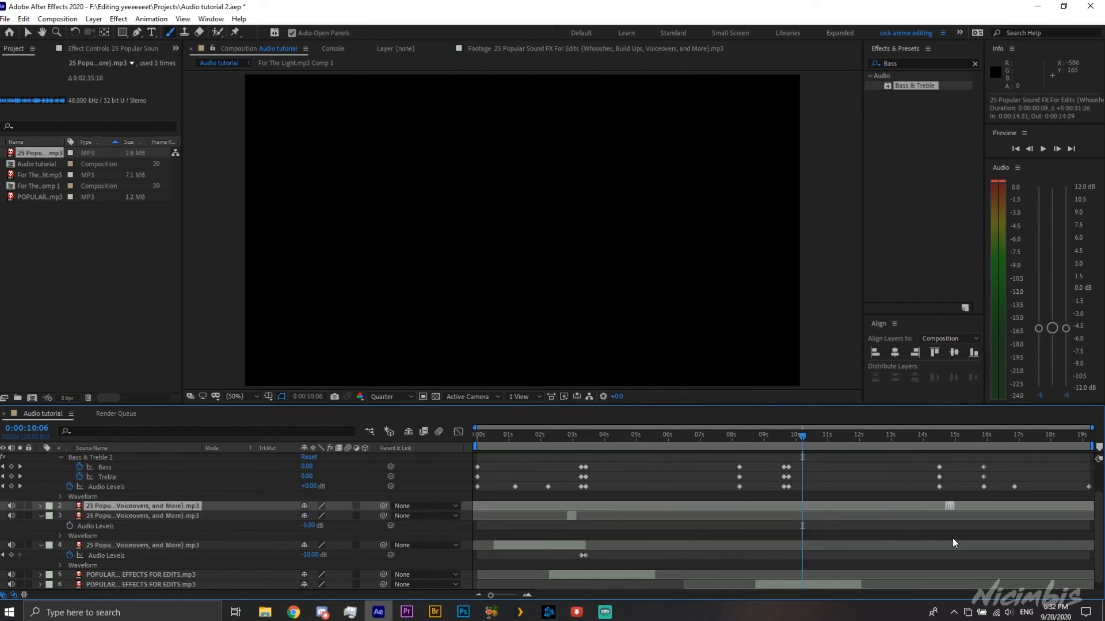
{"action": "key", "text": "space"}
{"action": "scroll", "coordinate": [974, 532], "scroll_direction": "up", "scroll_amount": 1}
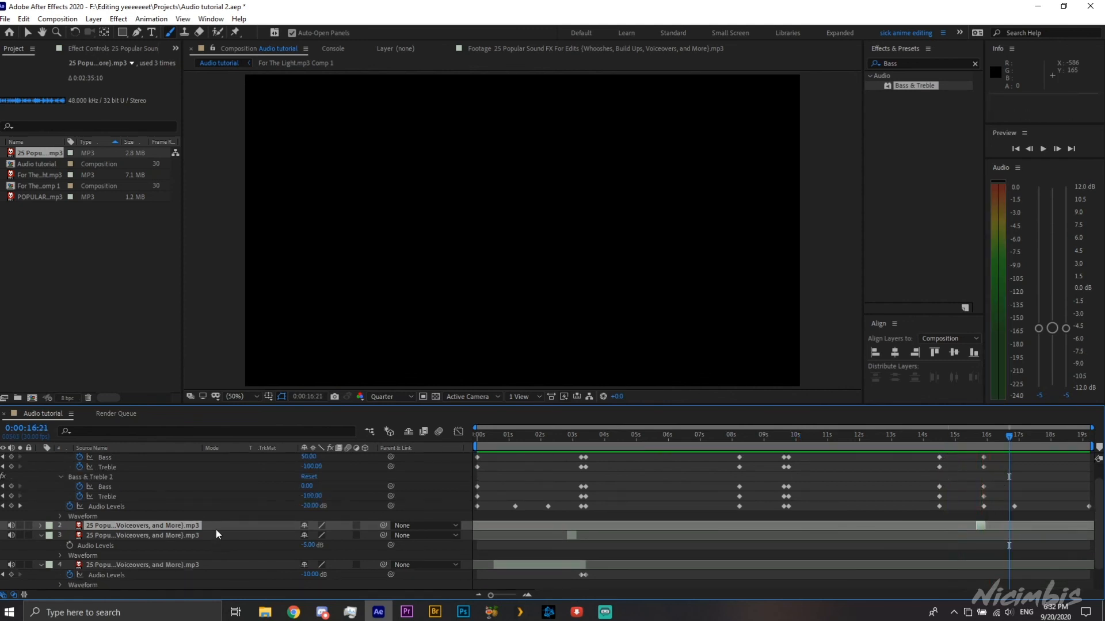
{"action": "left_click", "coordinate": [648, 443]}
{"action": "left_click_drag", "start_coordinate": [650, 443], "coordinate": [572, 465]}
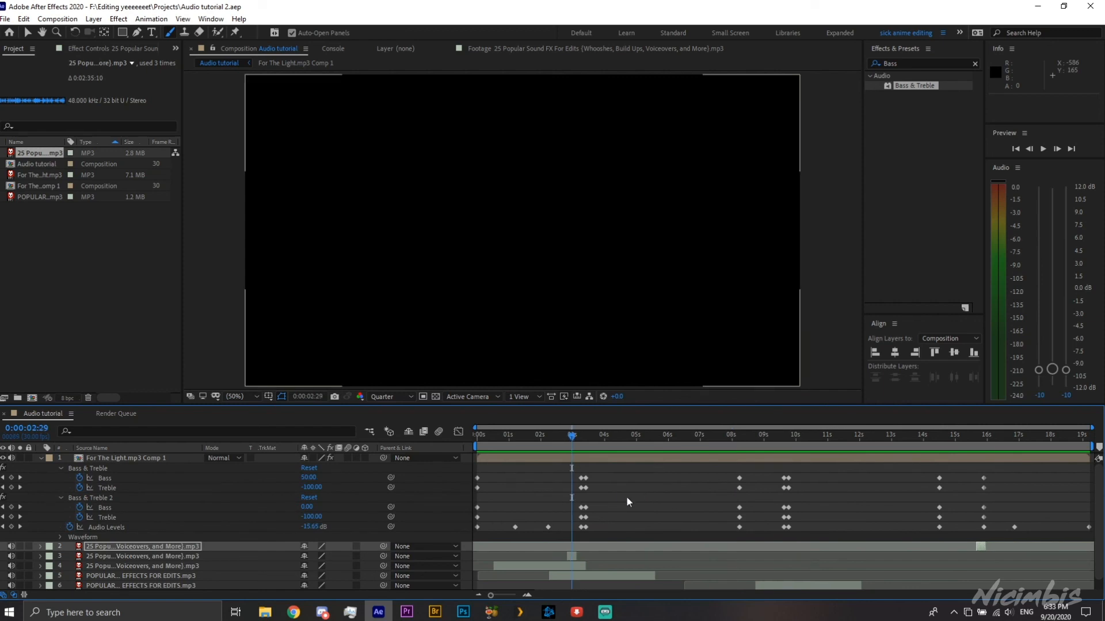
Collapse the expanded properties of the For The Light song layer in the timeline
{"action": "scroll", "coordinate": [619, 506], "scroll_direction": "down", "scroll_amount": 1}
{"action": "scroll", "coordinate": [177, 516], "scroll_direction": "up", "scroll_amount": 1}
{"action": "left_click", "coordinate": [47, 458]}
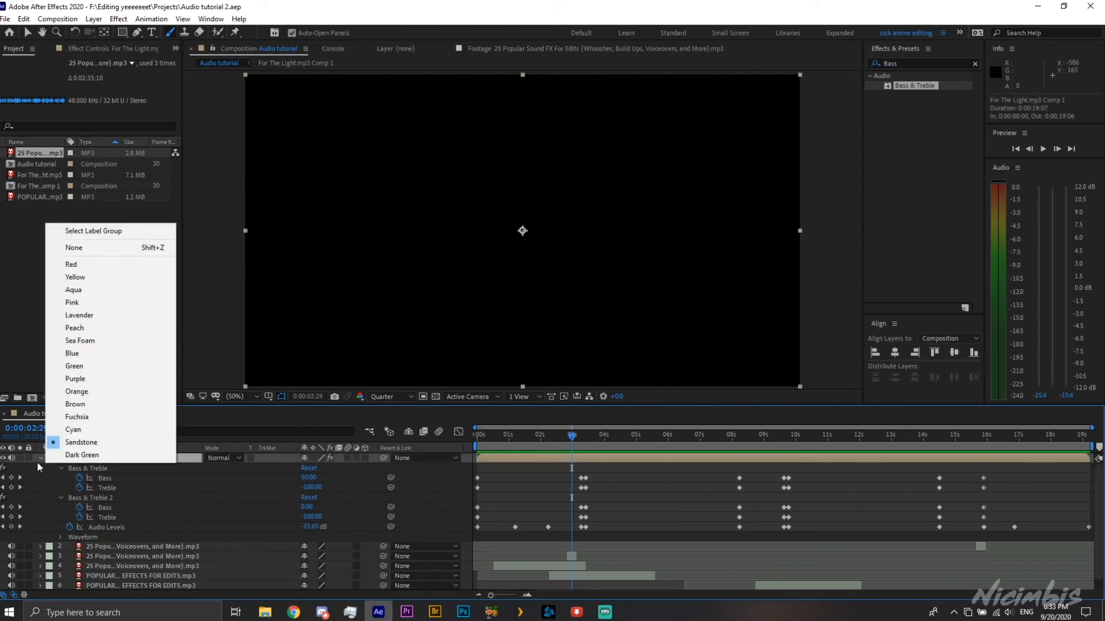
{"action": "left_click", "coordinate": [40, 457]}
{"action": "left_click", "coordinate": [40, 458]}
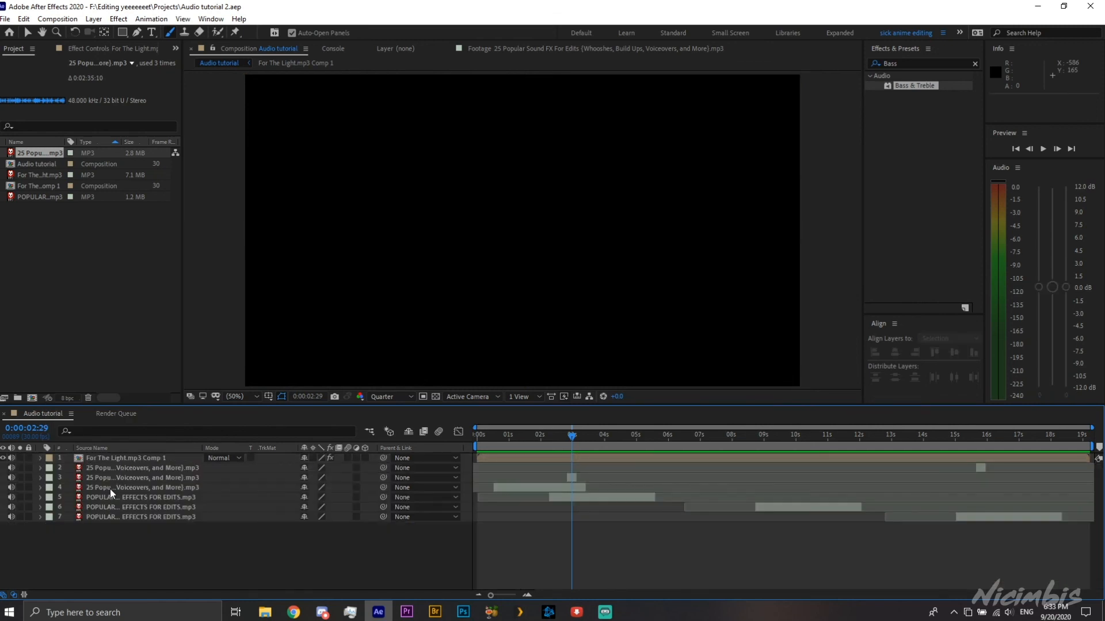
Pre-compose all seven layers into a new composition named Audioo, moving all attributes into it
{"action": "left_click", "coordinate": [111, 460]}
{"action": "left_click", "coordinate": [109, 517], "text": "shift"}
{"action": "right_click", "coordinate": [111, 518]}
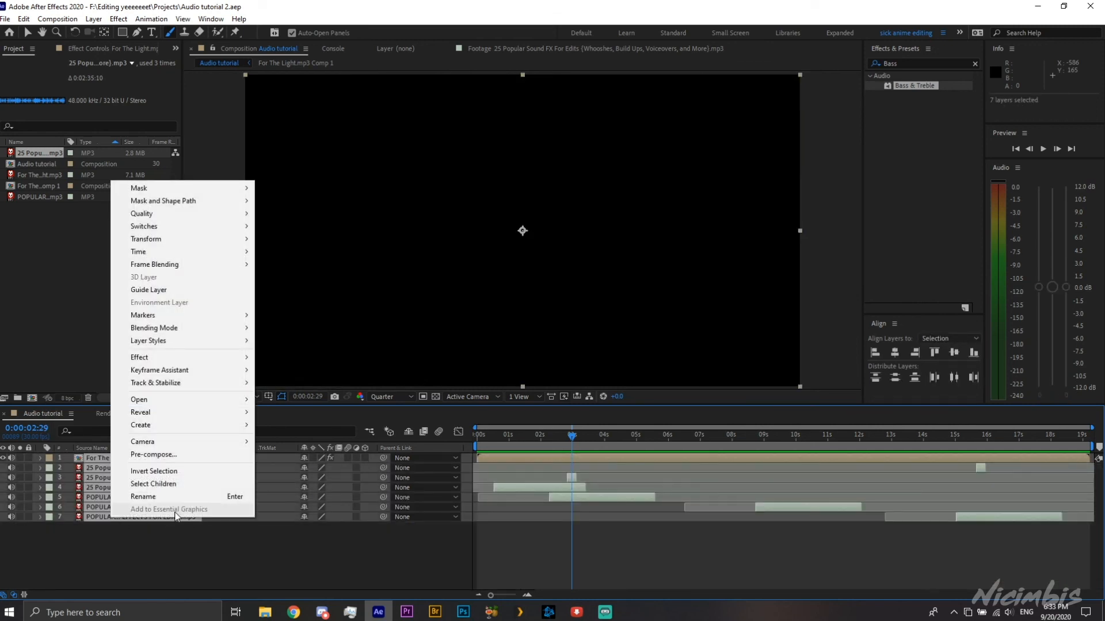
{"action": "left_click", "coordinate": [150, 455]}
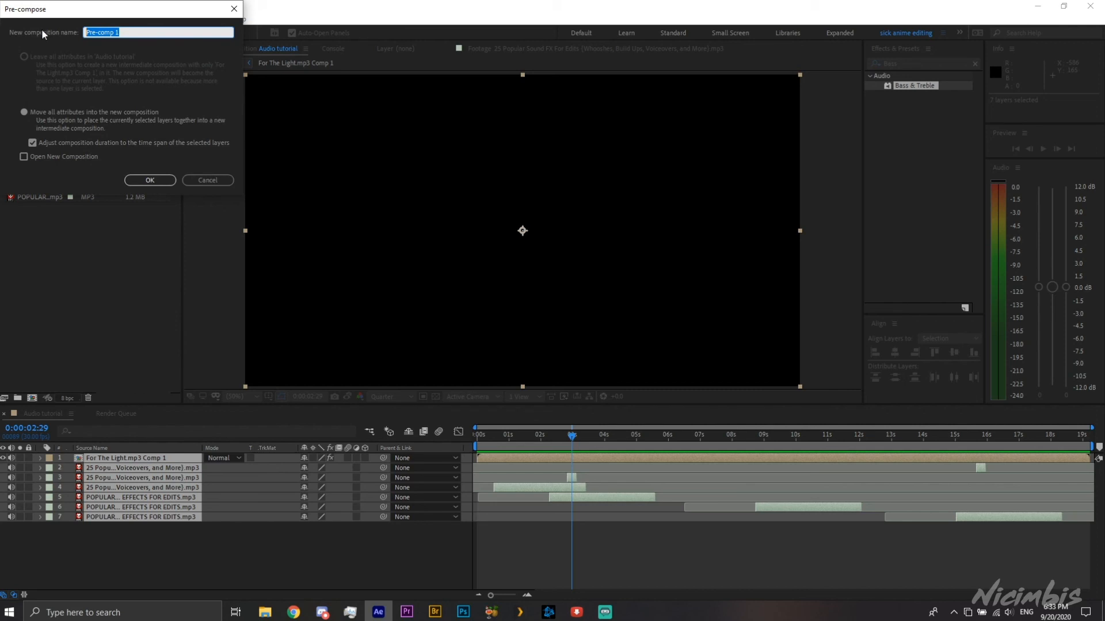
{"action": "type", "text": "Audioo"}
{"action": "key", "text": "Return"}
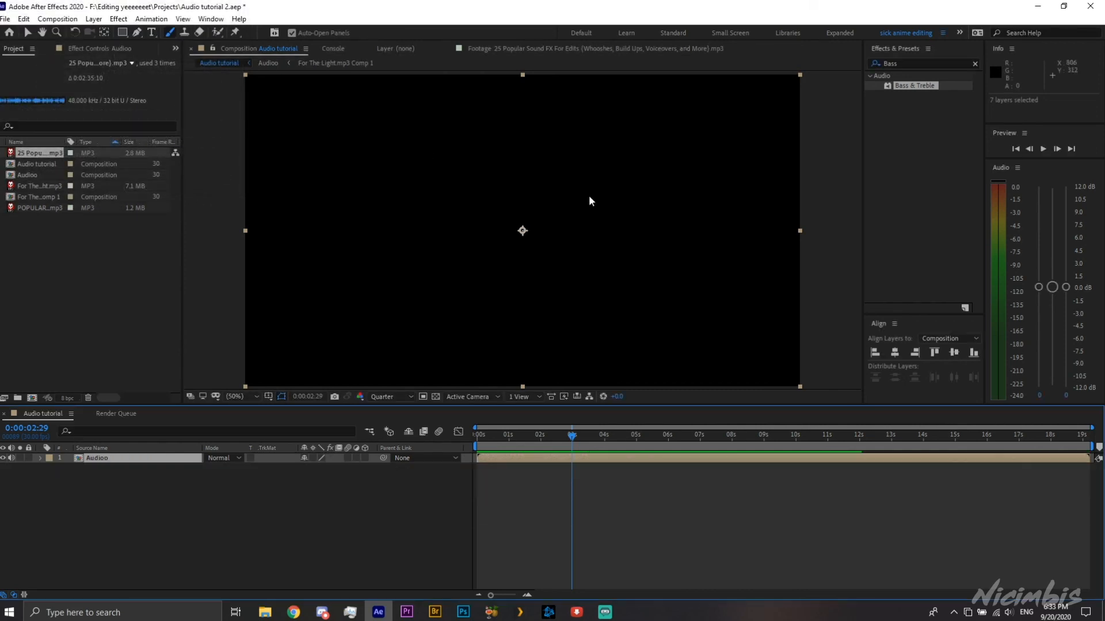
Give the Audioo layer a Blue label and lock it, and preview the composition from the start
{"action": "left_click", "coordinate": [49, 458]}
{"action": "left_click", "coordinate": [110, 365]}
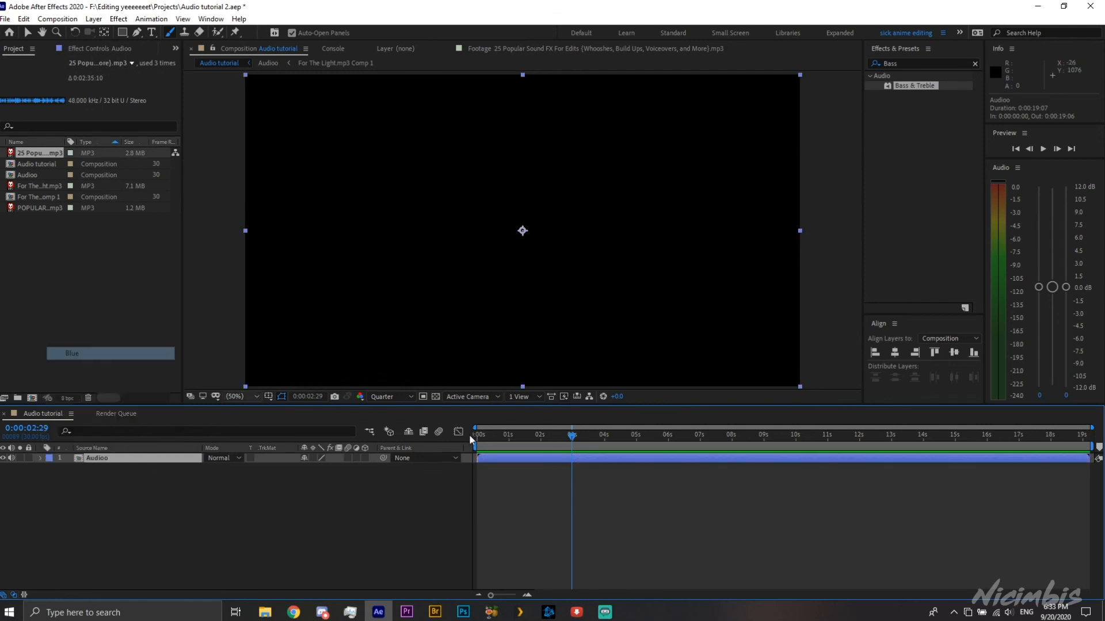
{"action": "left_click", "coordinate": [481, 435]}
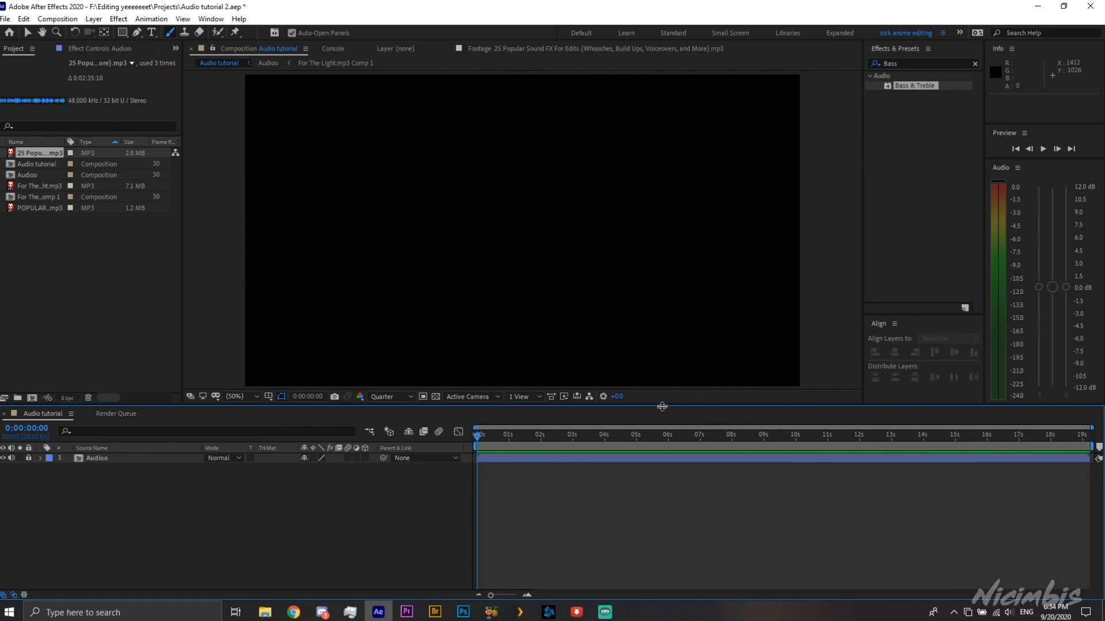
{"action": "left_click_drag", "start_coordinate": [549, 440], "coordinate": [283, 445]}
{"action": "key", "text": "space"}
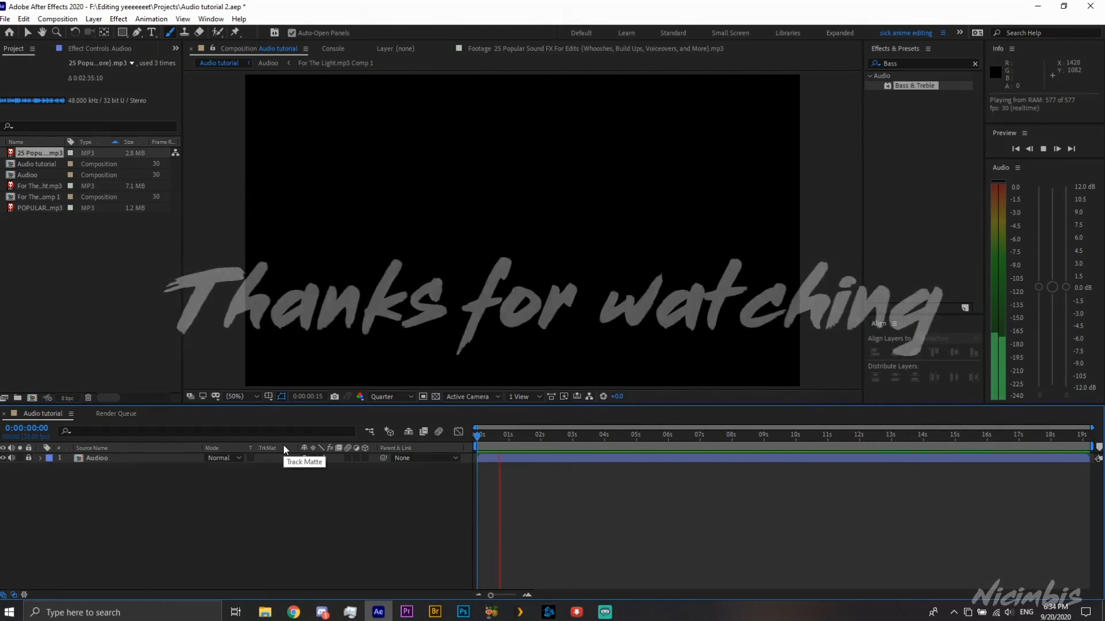